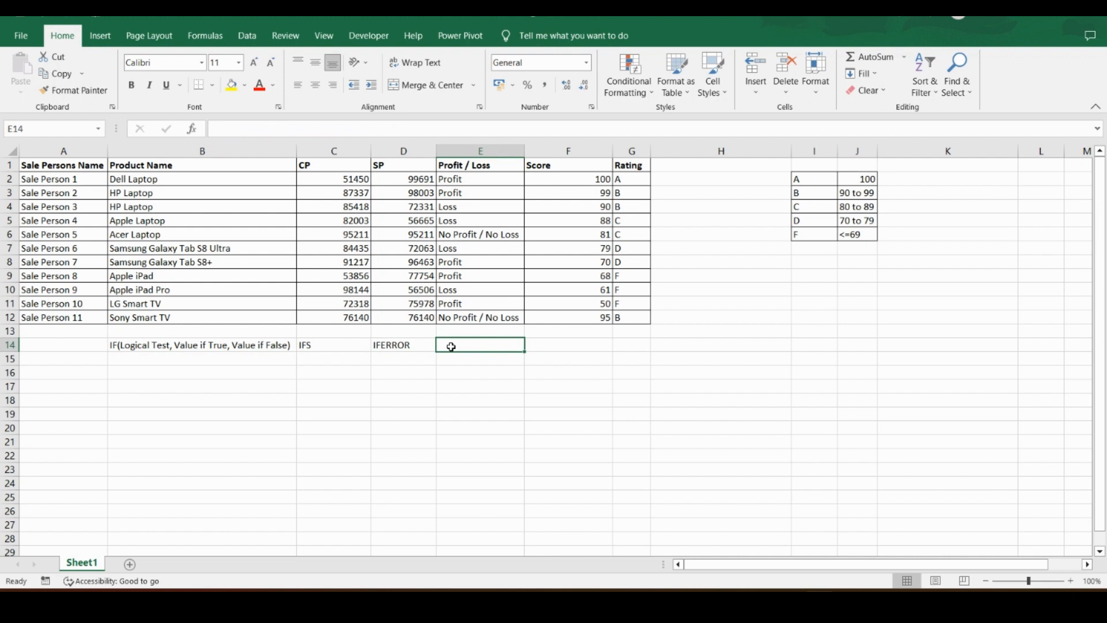
# Enter the label IFNA in cell E14, beside the IFERROR label
pyautogui.write('IFNA')
pyautogui.press('Return')
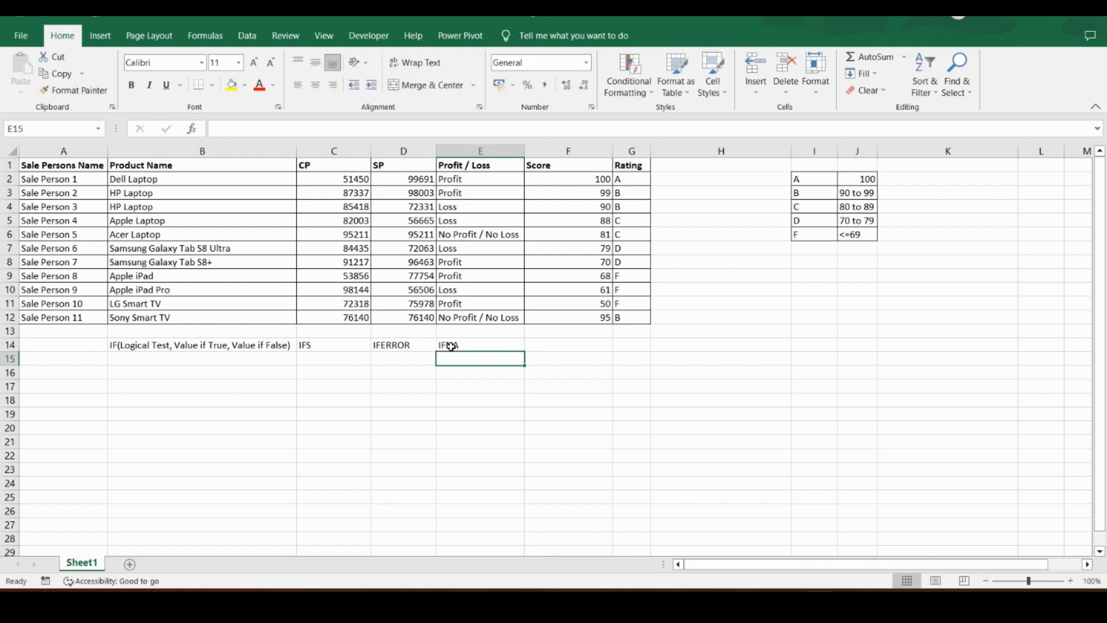
# Enter the formula =VLOOKUP(K2,B1:C12,2,0) in cell H2 to look up a product's CP
pyautogui.click(703, 182)
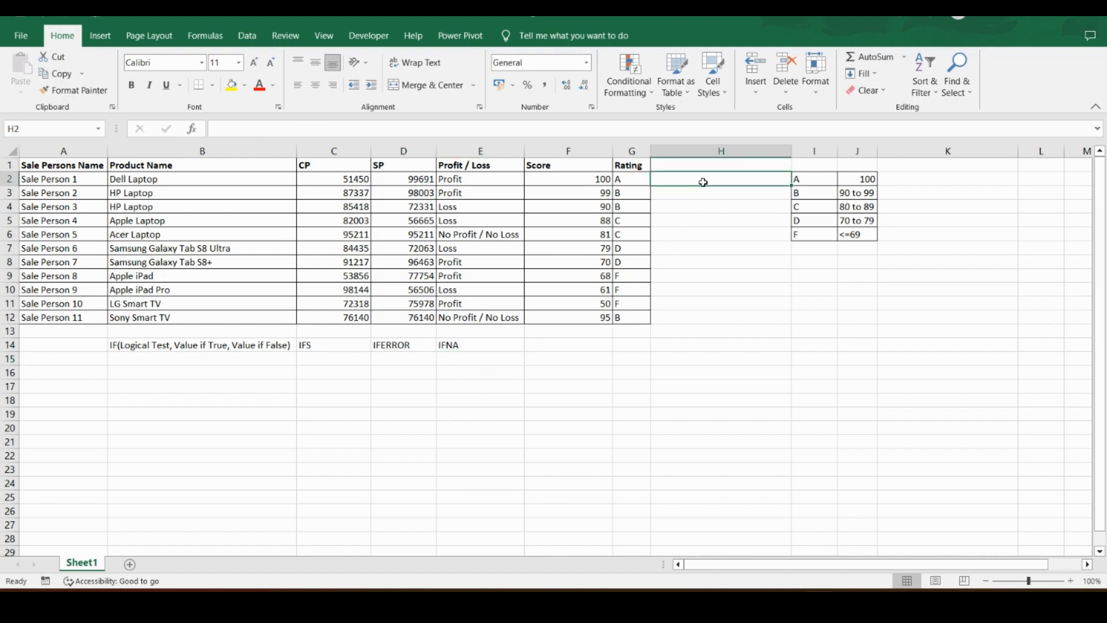
pyautogui.write('=v')
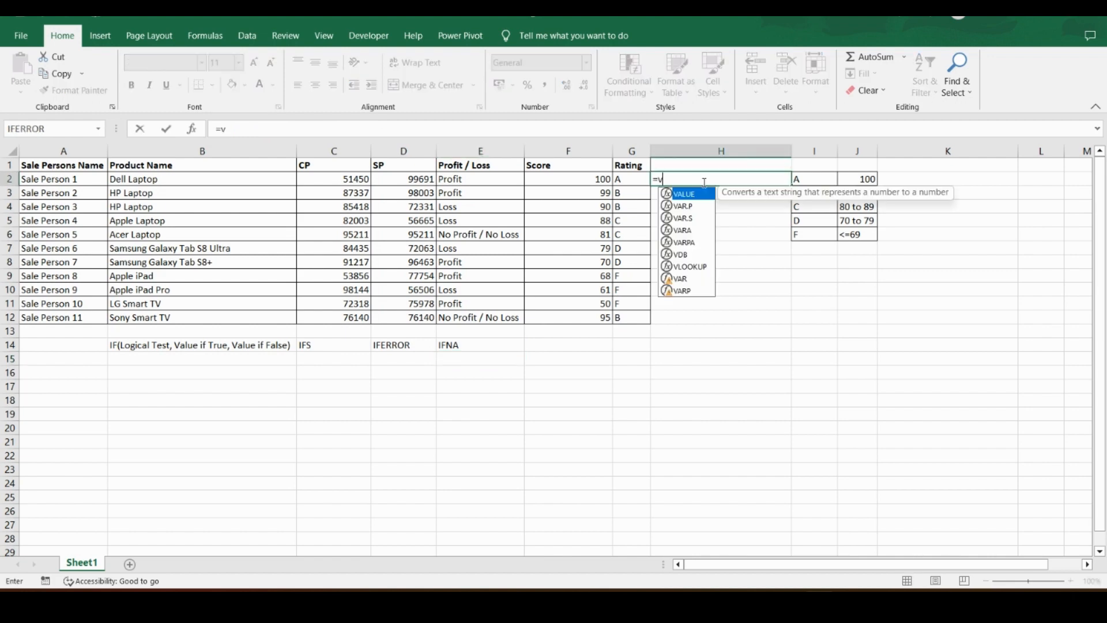
pyautogui.write('loo')
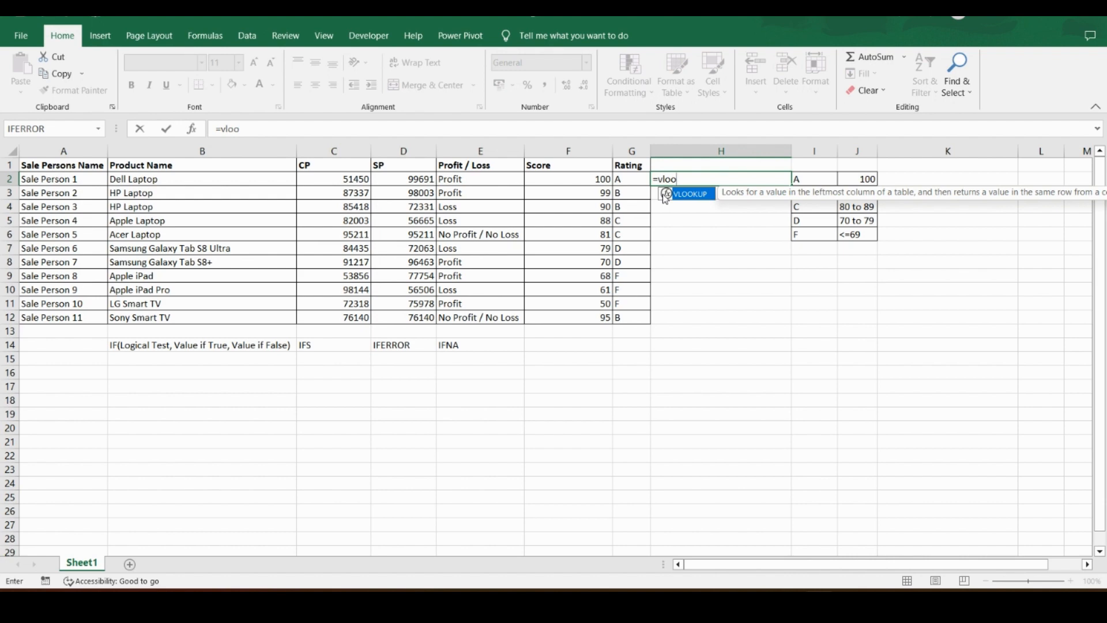
pyautogui.doubleClick(686, 194)
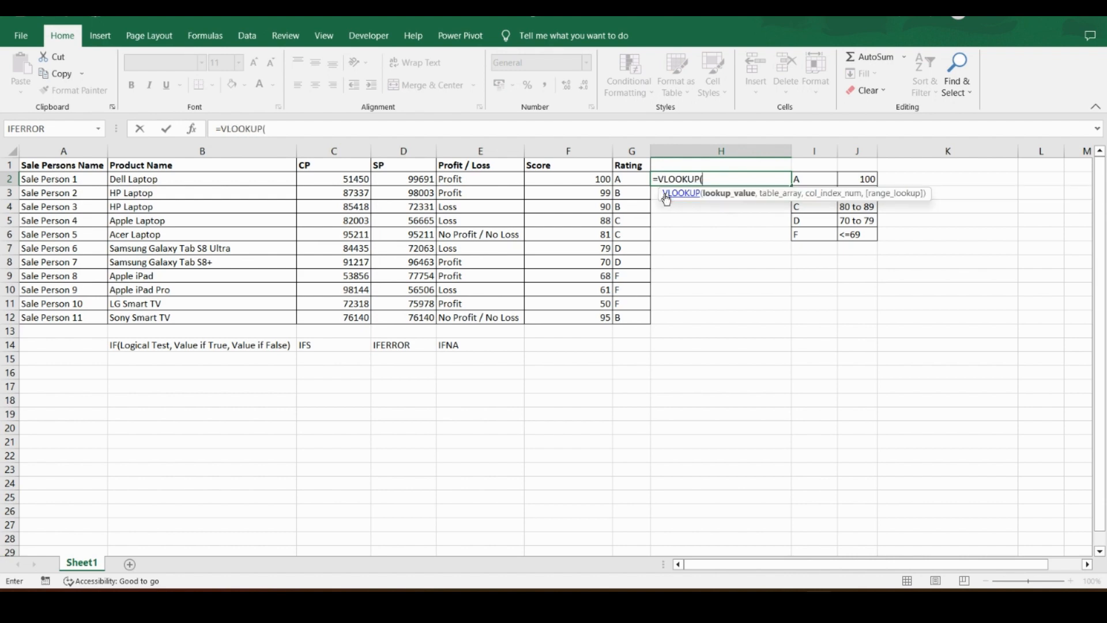
pyautogui.click(919, 180)
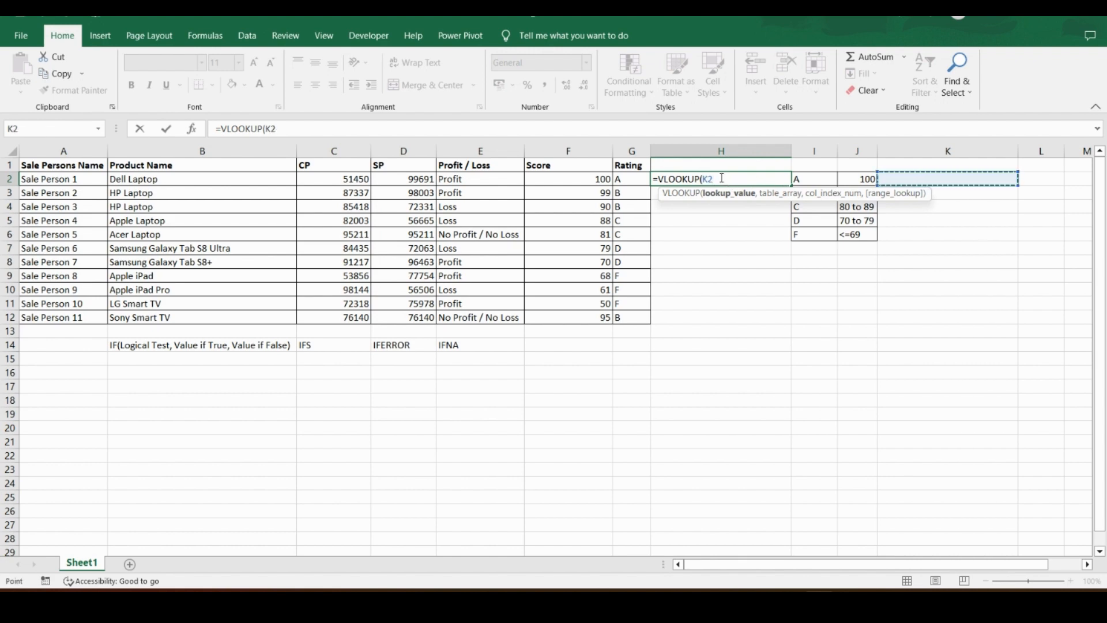
pyautogui.write(',')
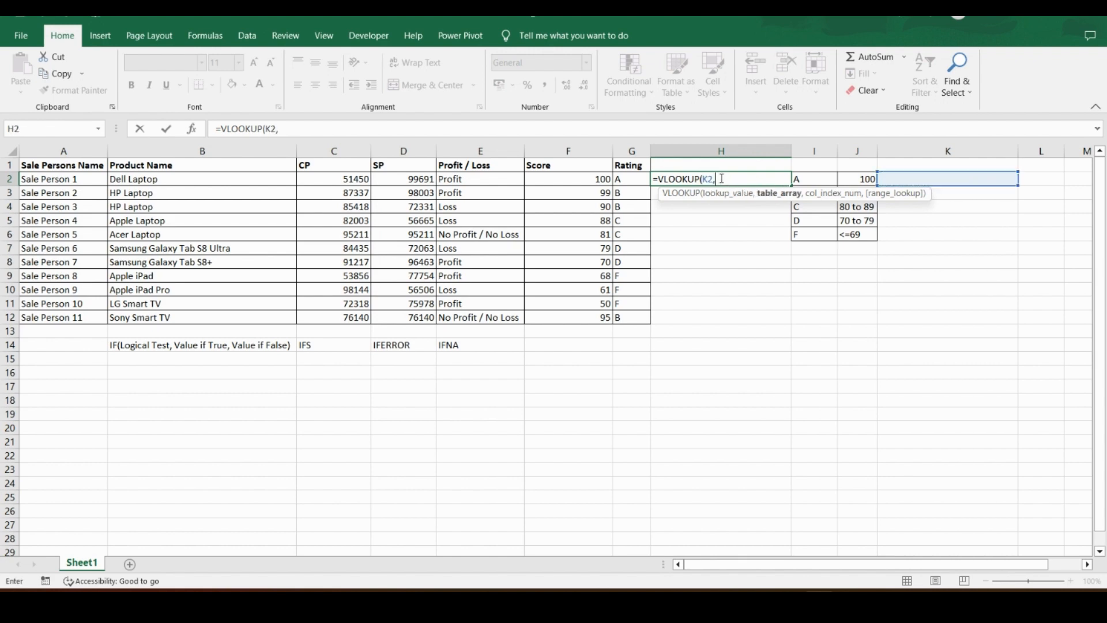
pyautogui.moveTo(202, 165); pyautogui.dragTo(330, 318)
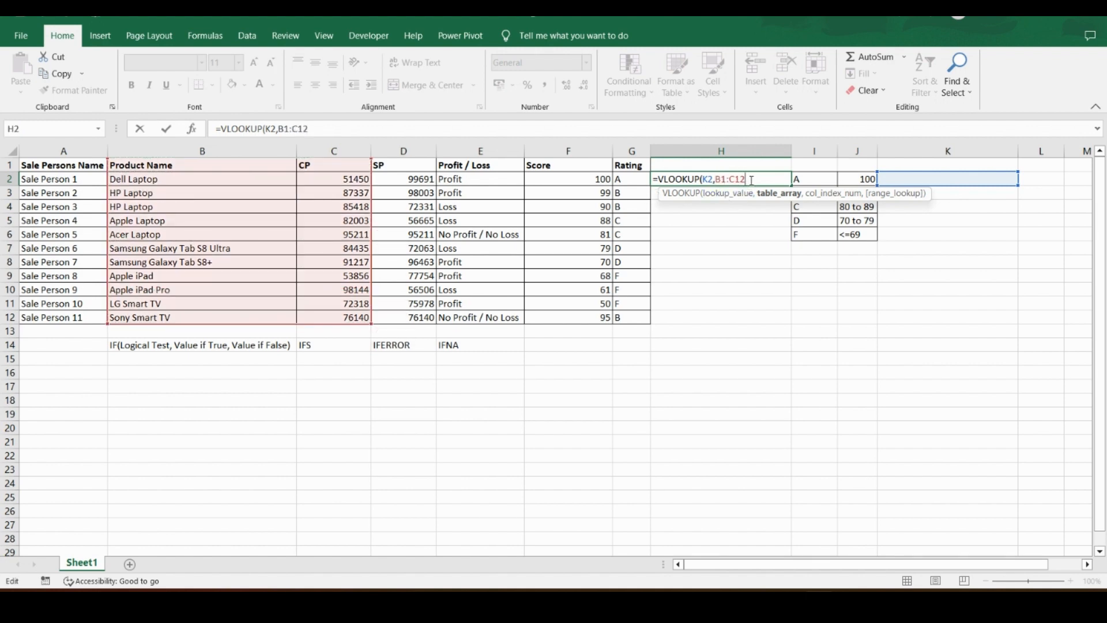
pyautogui.write(',')
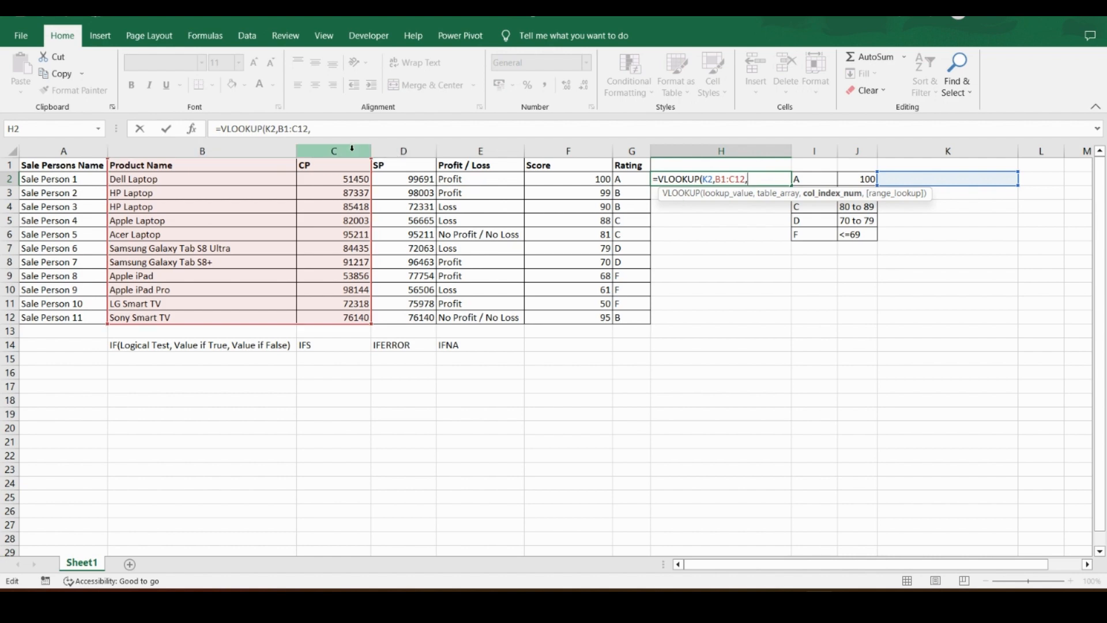
pyautogui.write('2,0')
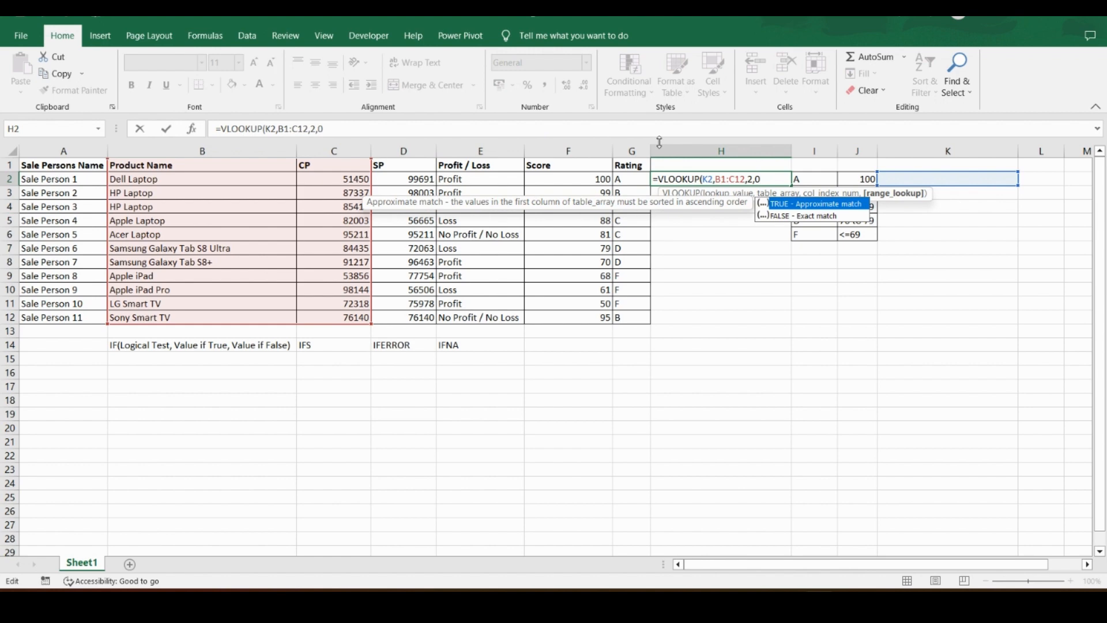
pyautogui.write(')')
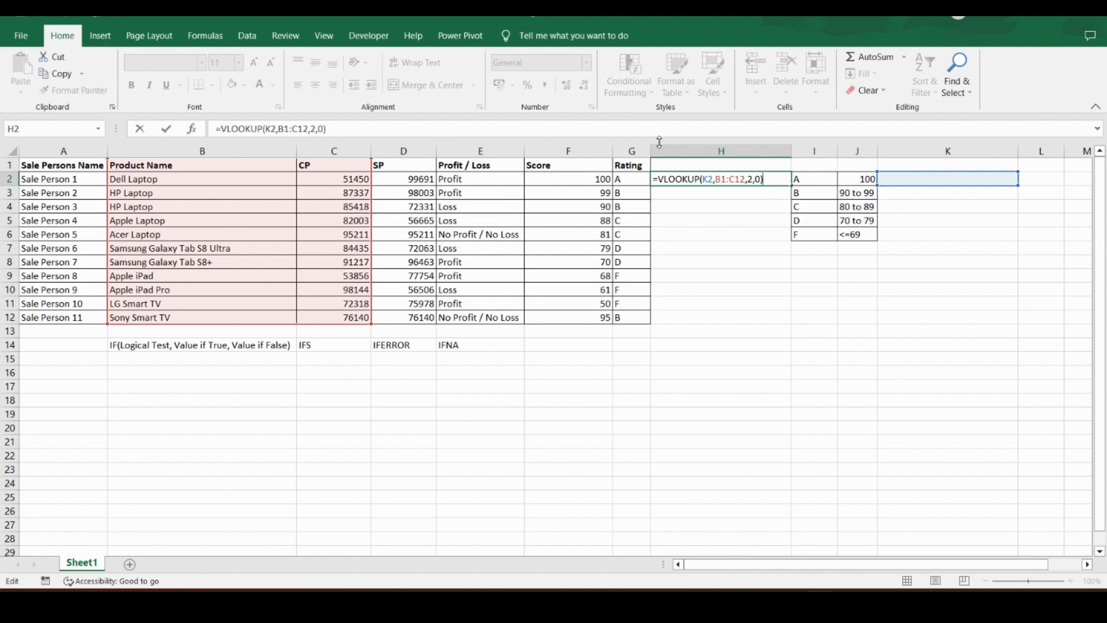
pyautogui.hotkey('ctrl', 'Return')
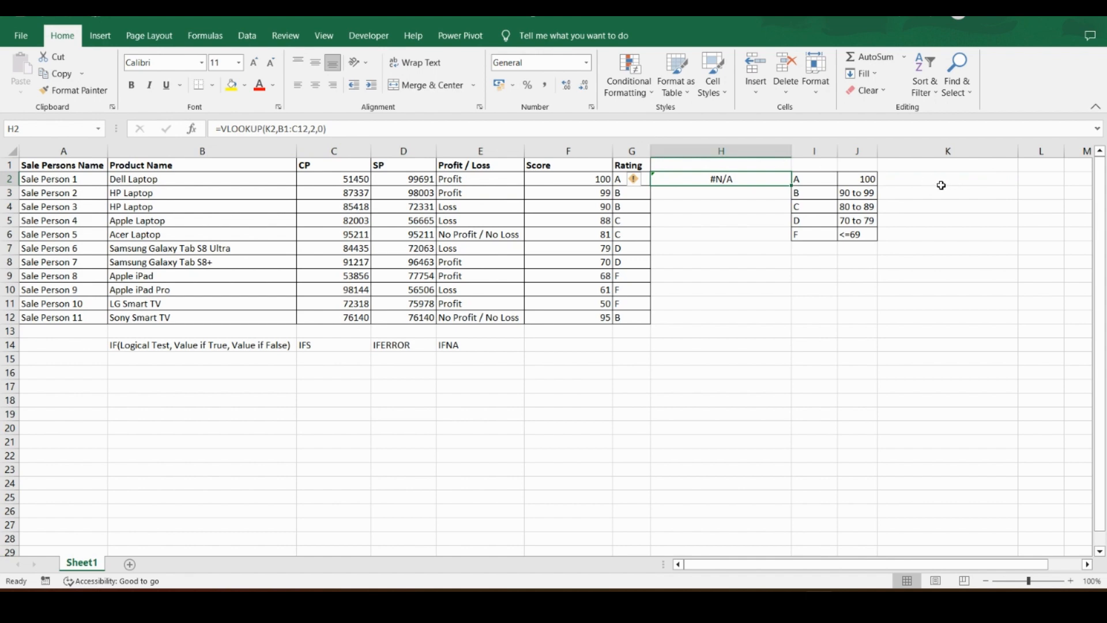
# Search for the IFNA function and insert it in cell H3 with its arguments ready for entry
pyautogui.click(740, 193)
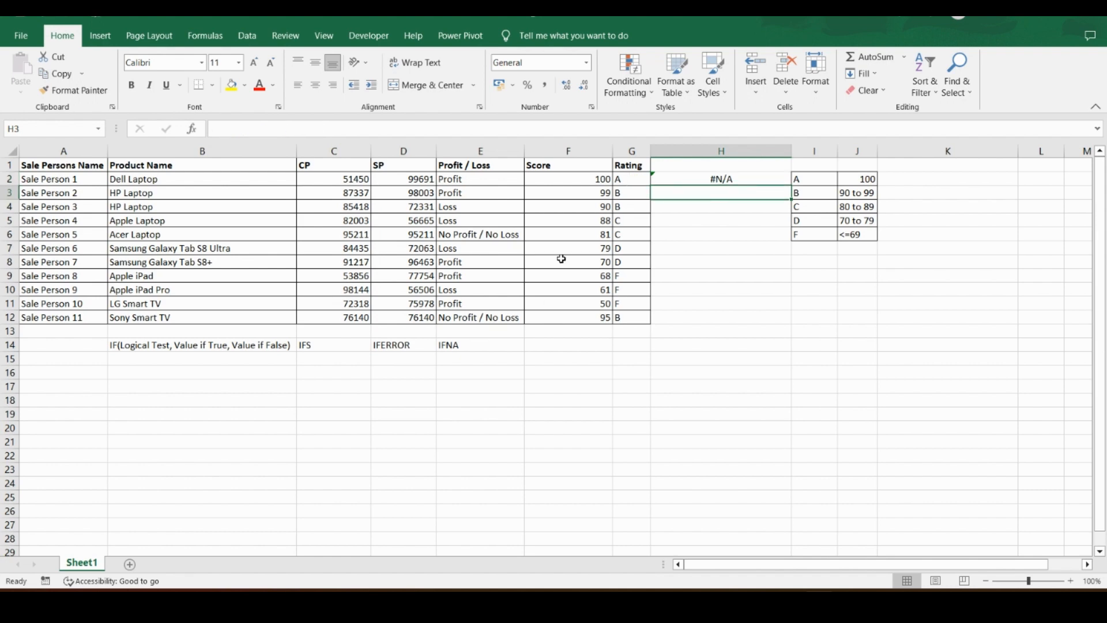
pyautogui.click(193, 129)
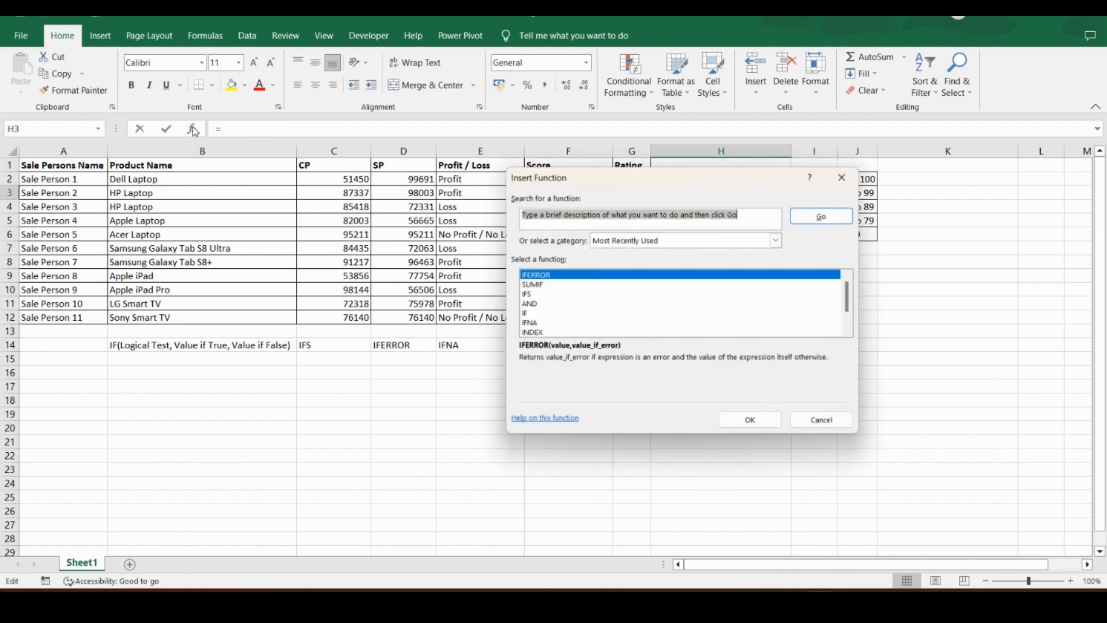
pyautogui.write('ifna')
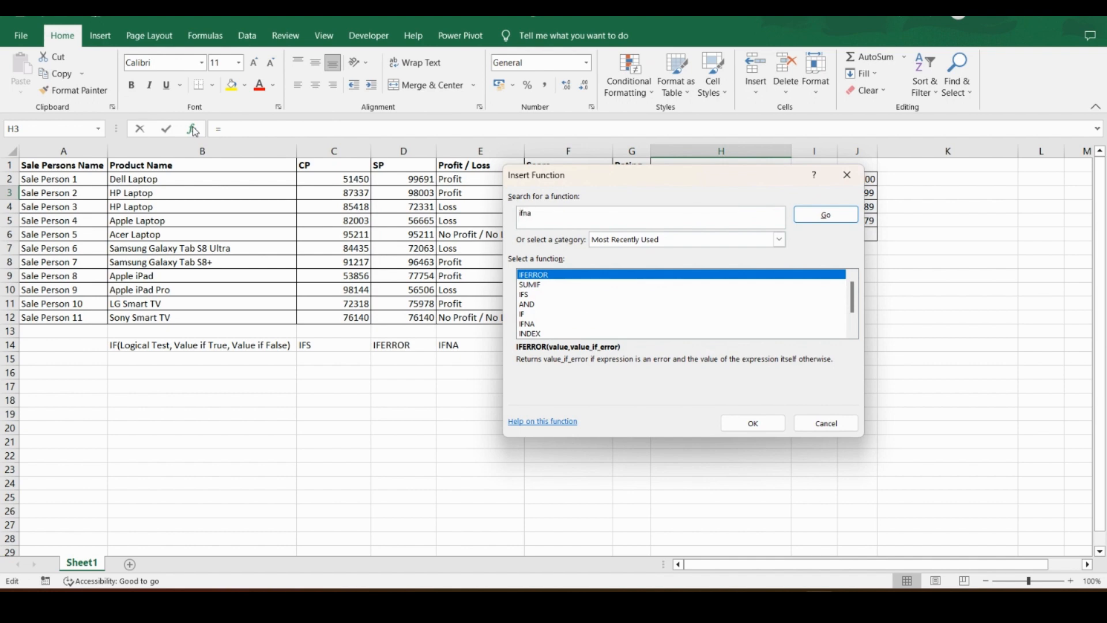
pyautogui.press('Return')
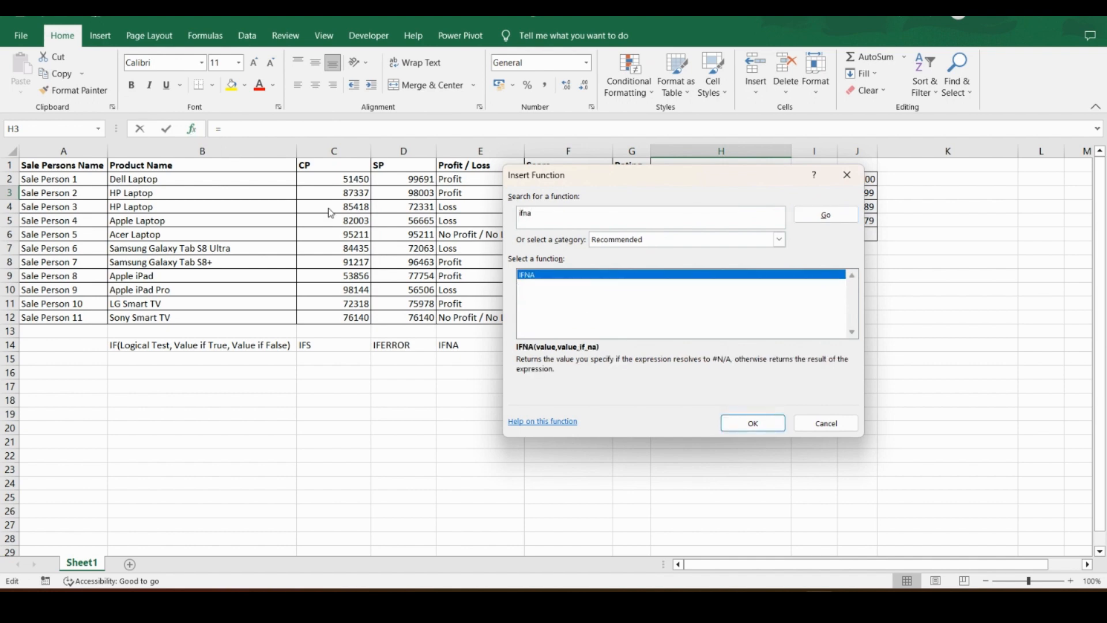
pyautogui.click(739, 425)
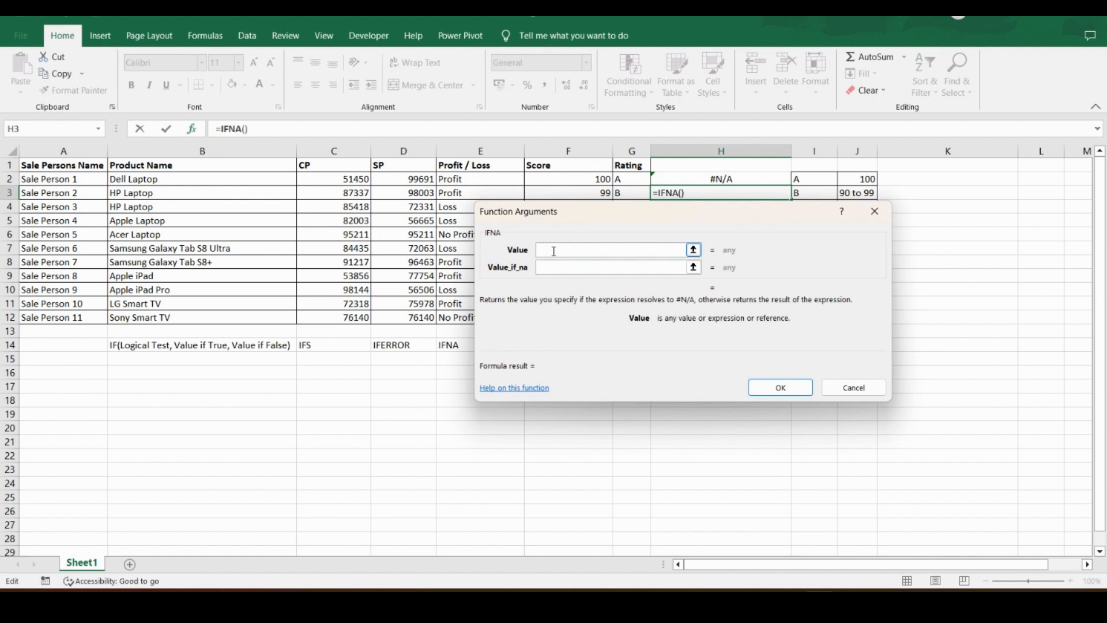
# Set the IFNA Value argument to vlookup(K2,B1:C12,2,0)
pyautogui.write('vlooku')
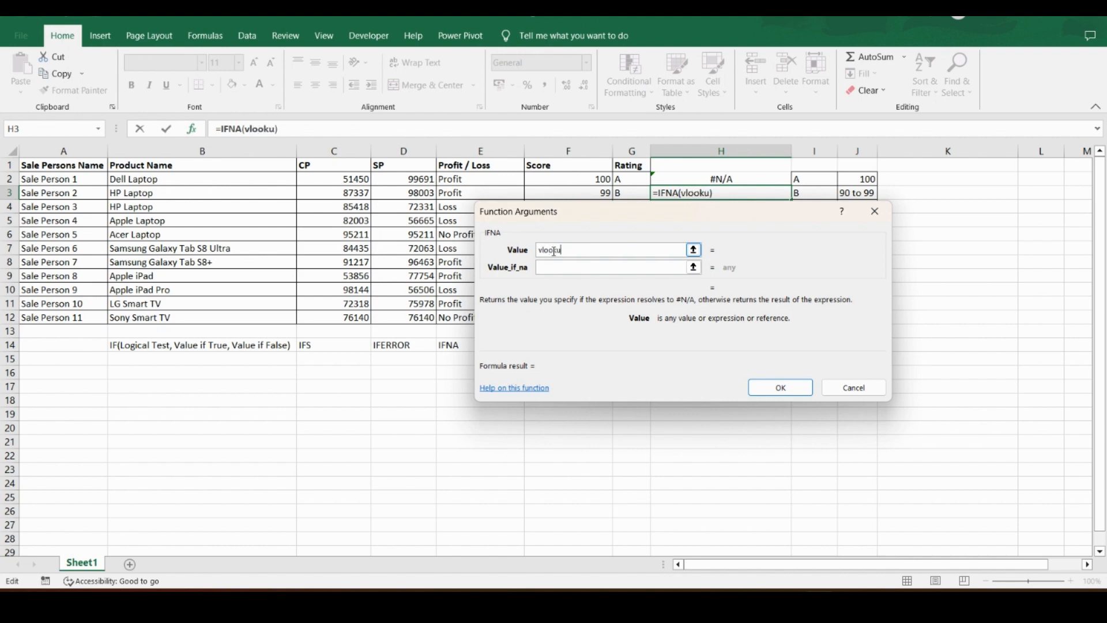
pyautogui.write('p(')
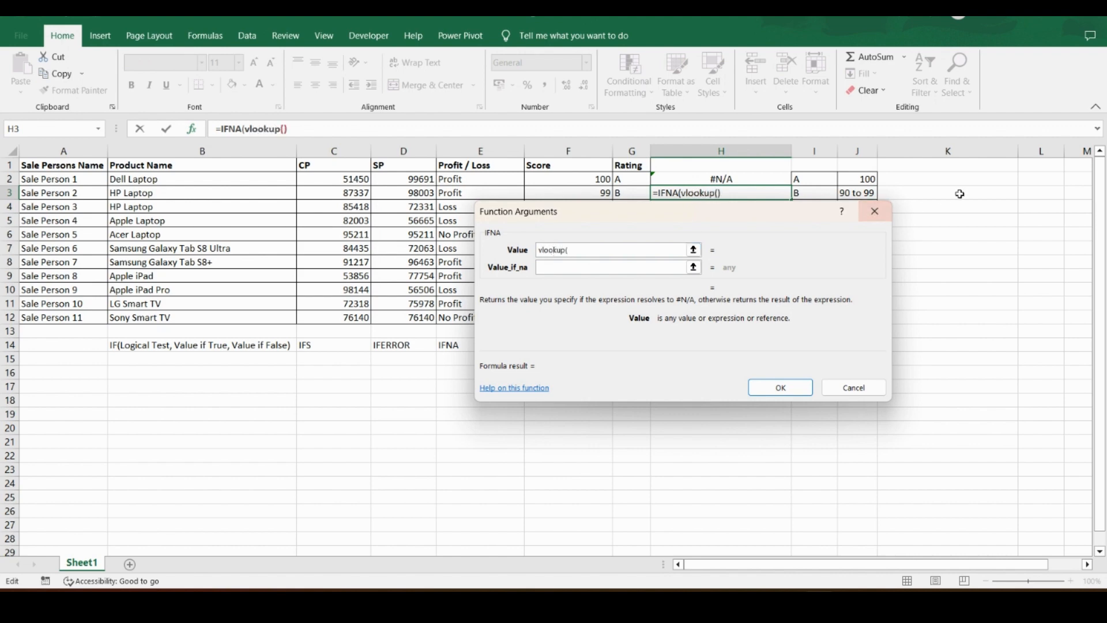
pyautogui.click(952, 177)
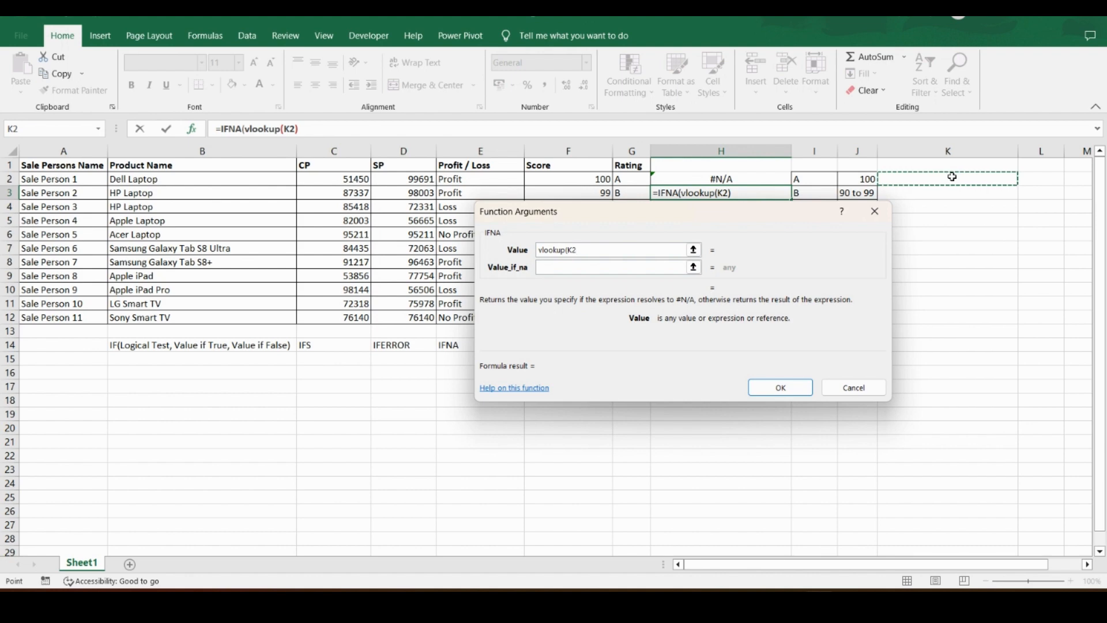
pyautogui.write(',')
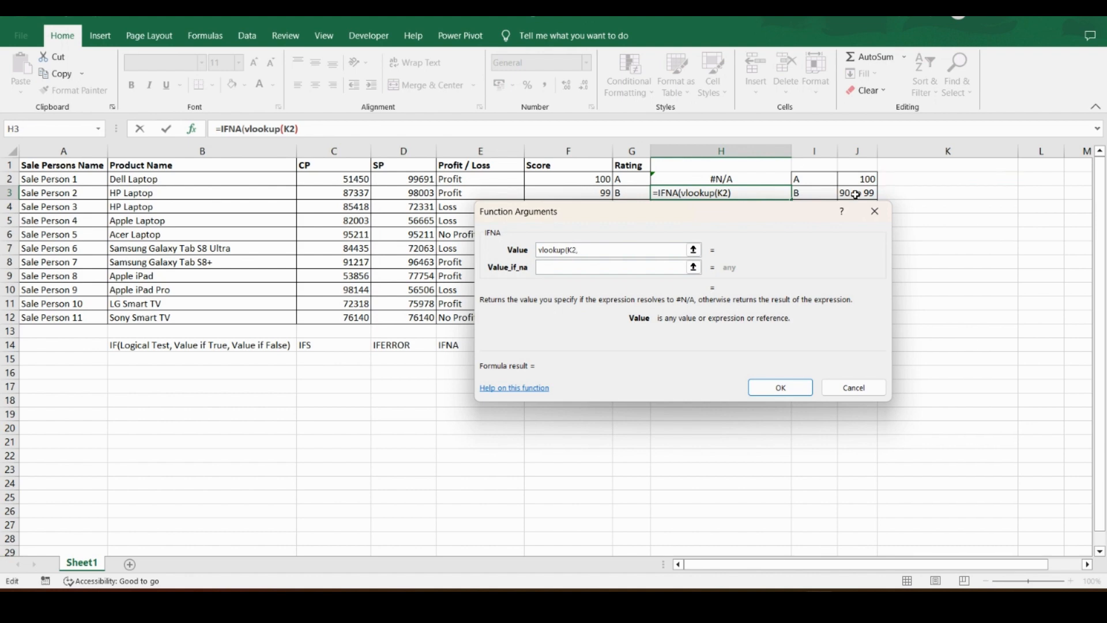
pyautogui.moveTo(234, 166); pyautogui.dragTo(350, 314)
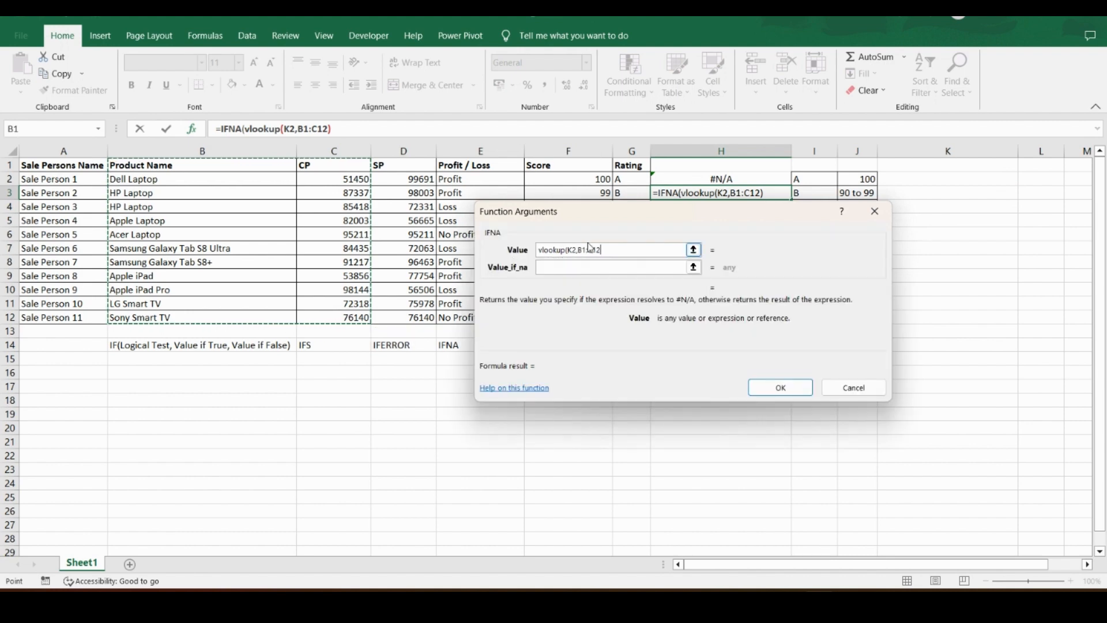
pyautogui.write(',2')
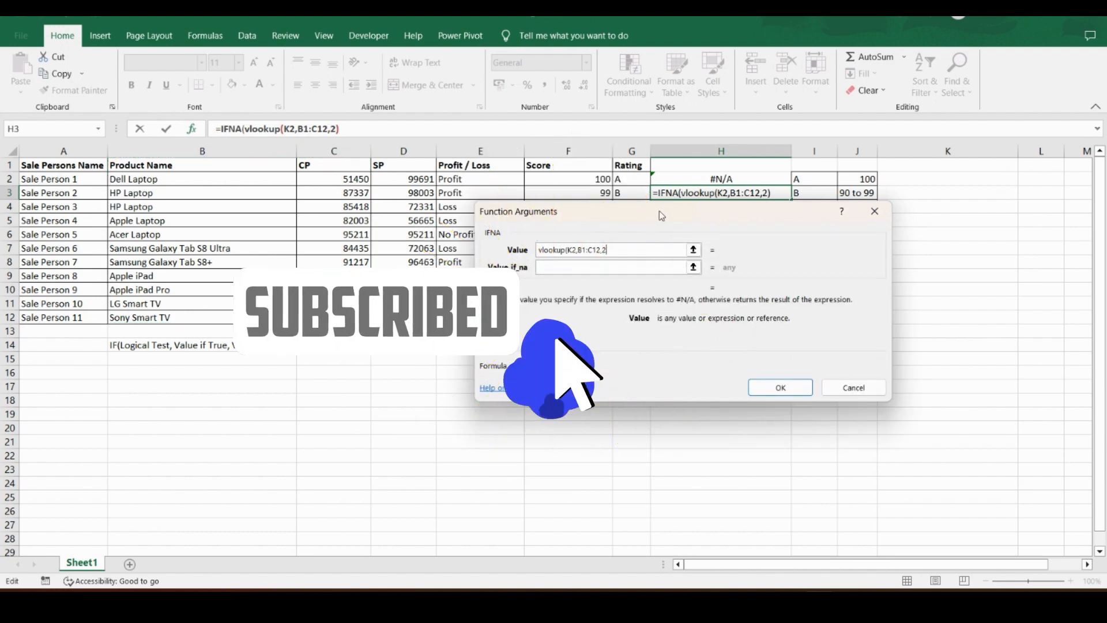
pyautogui.write(',0)')
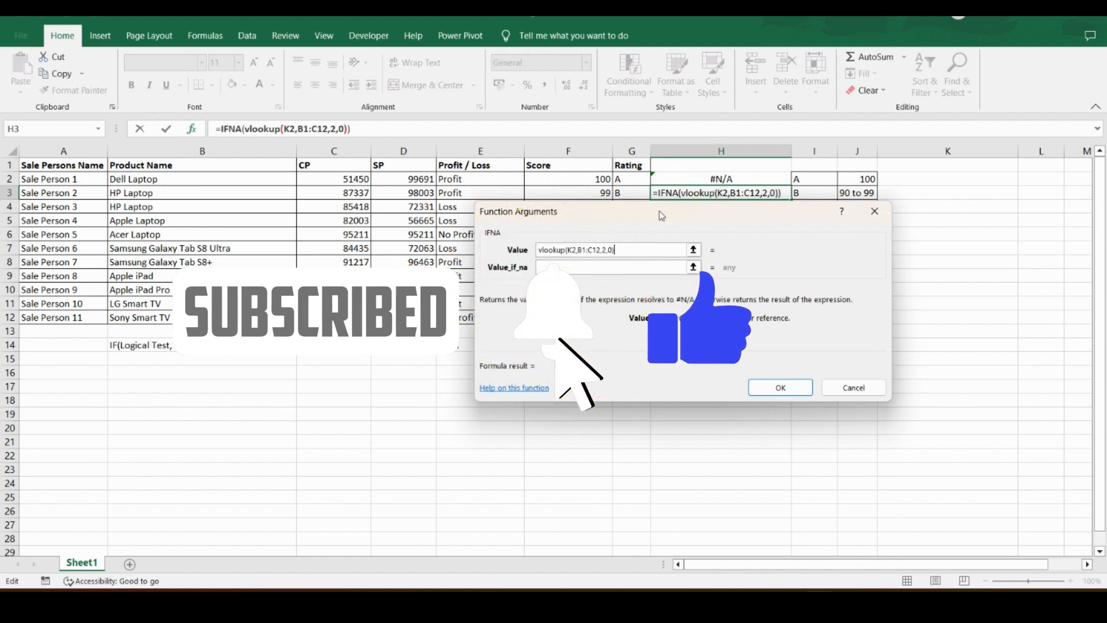
# Set the Value_if_na argument to "Record Not Found", complete the formula in H3 and review its VLOOKUP part
pyautogui.click(594, 267)
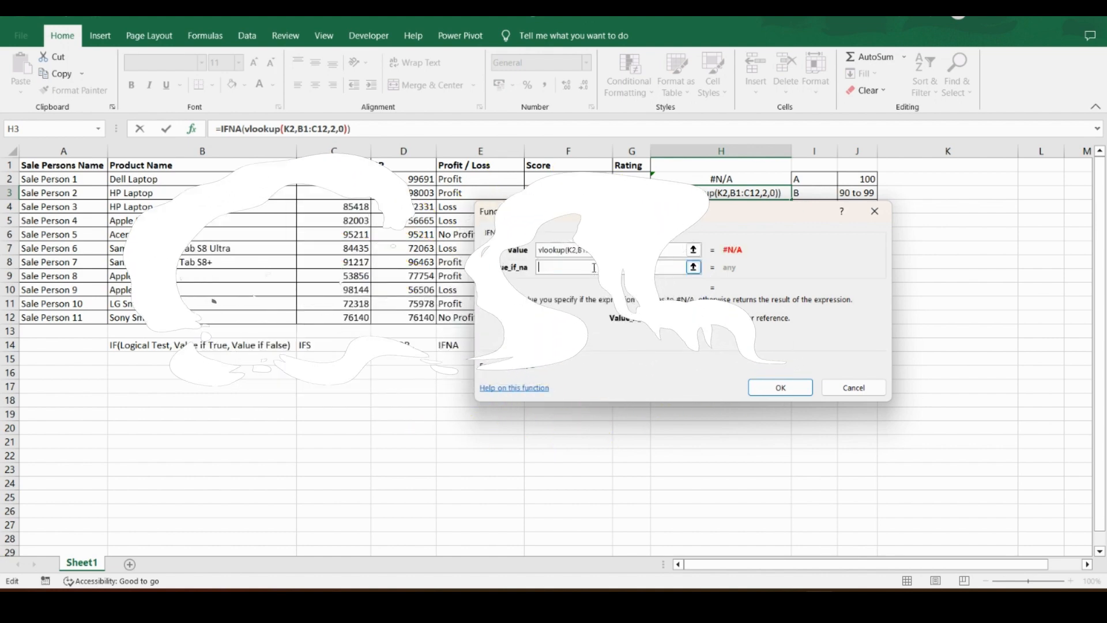
pyautogui.write('Not ')
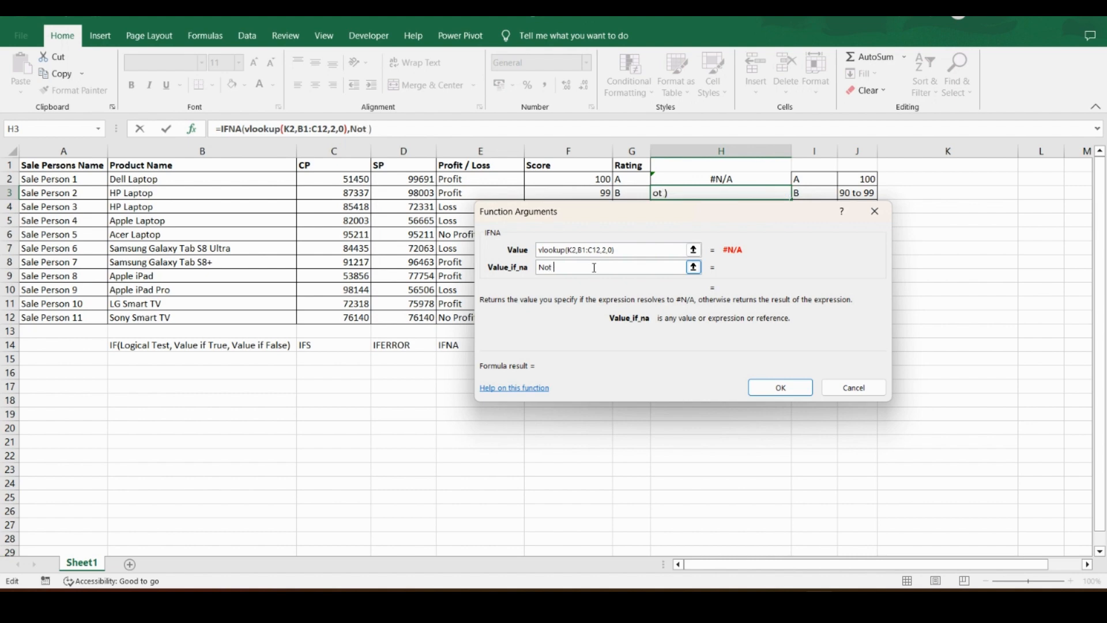
pyautogui.write('Fo')
pyautogui.write('und')
pyautogui.write('Record')
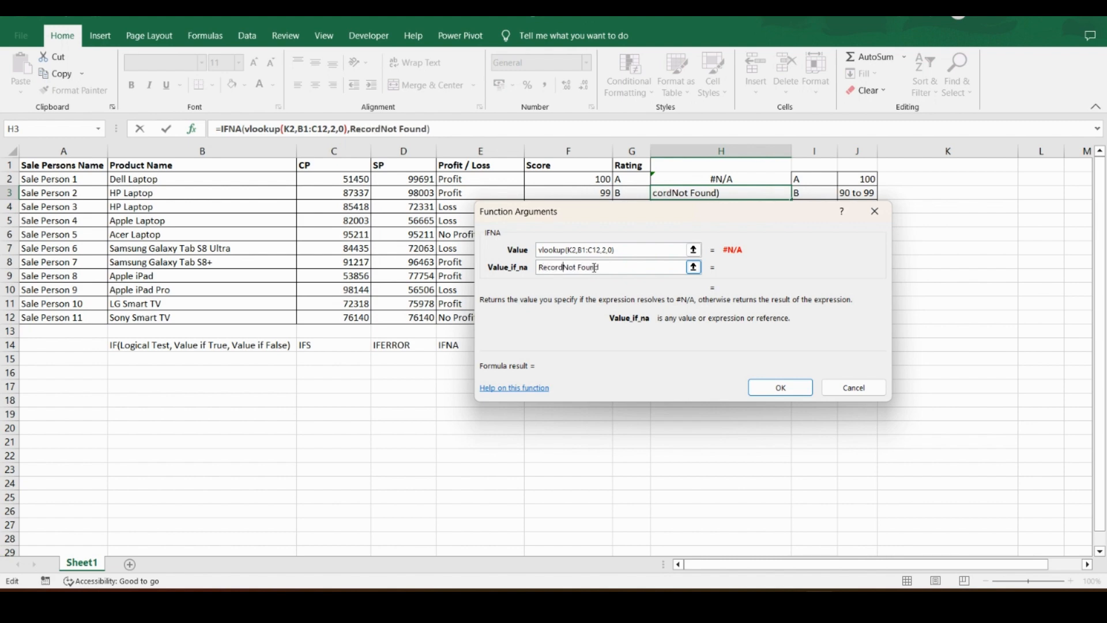
pyautogui.click(796, 389)
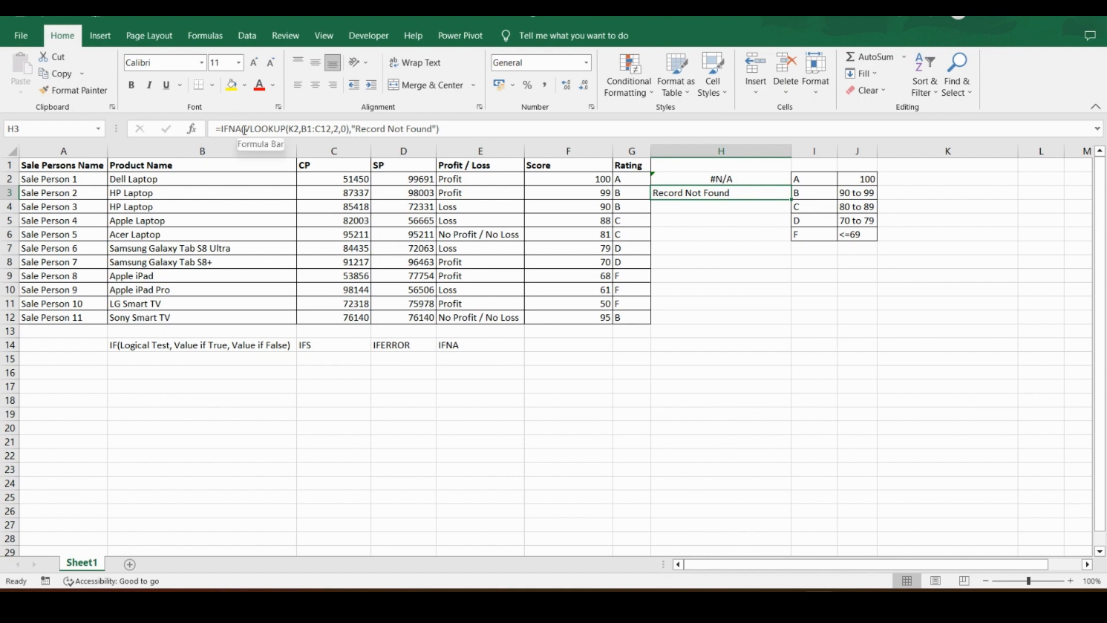
pyautogui.moveTo(246, 128); pyautogui.dragTo(350, 128)
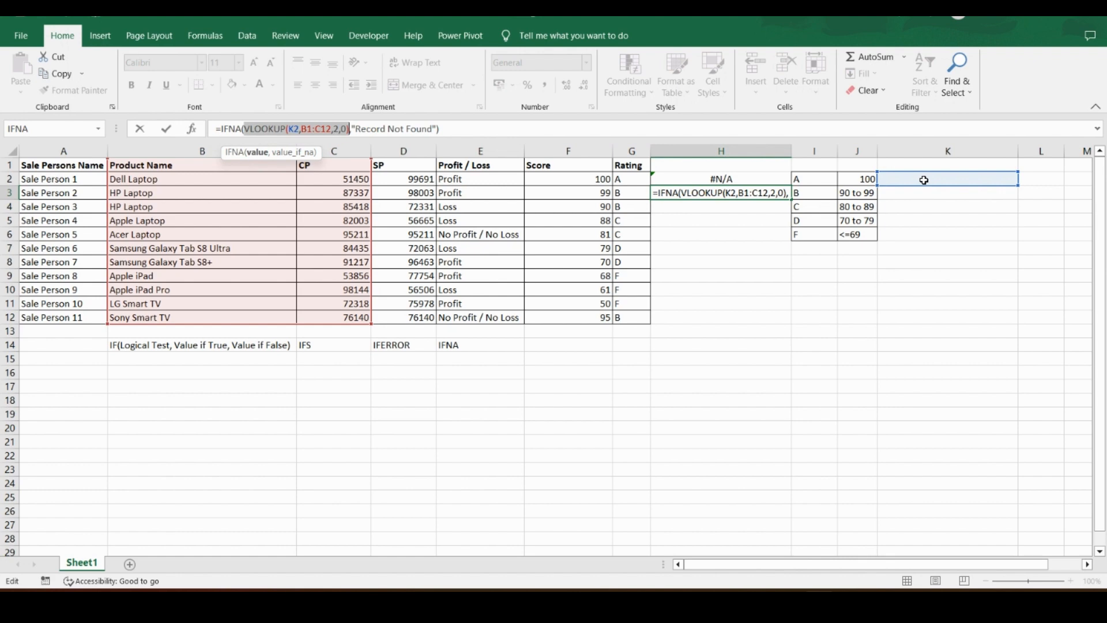
pyautogui.hotkey('ctrl', 'Return')
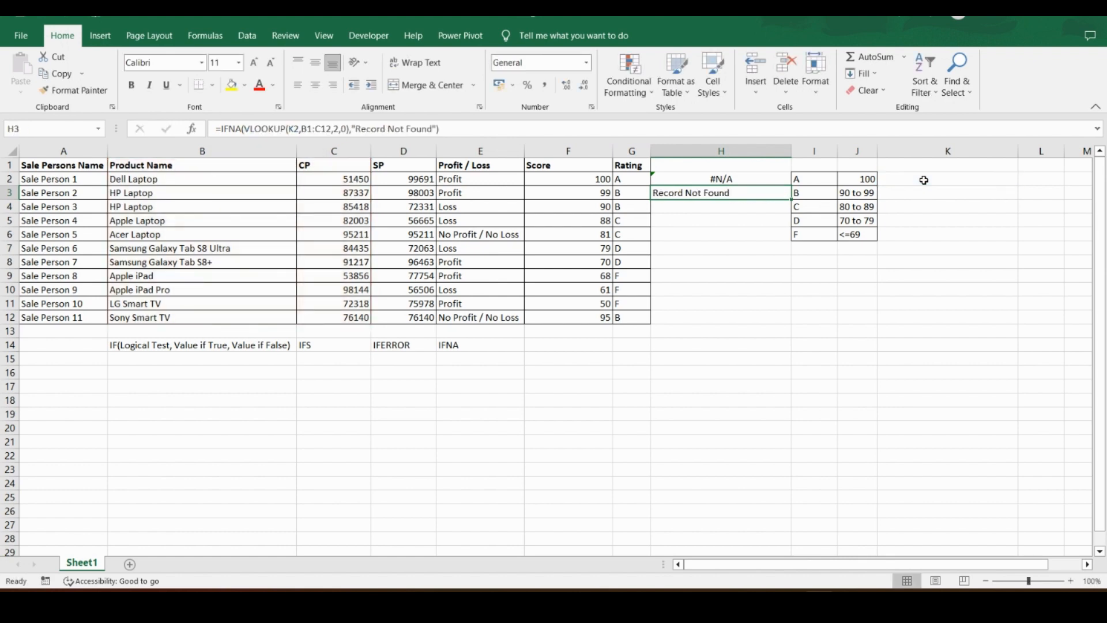
# Enter Laptop as the lookup value in K2 and check the plain VLOOKUP cell H2 against it
pyautogui.click(923, 180)
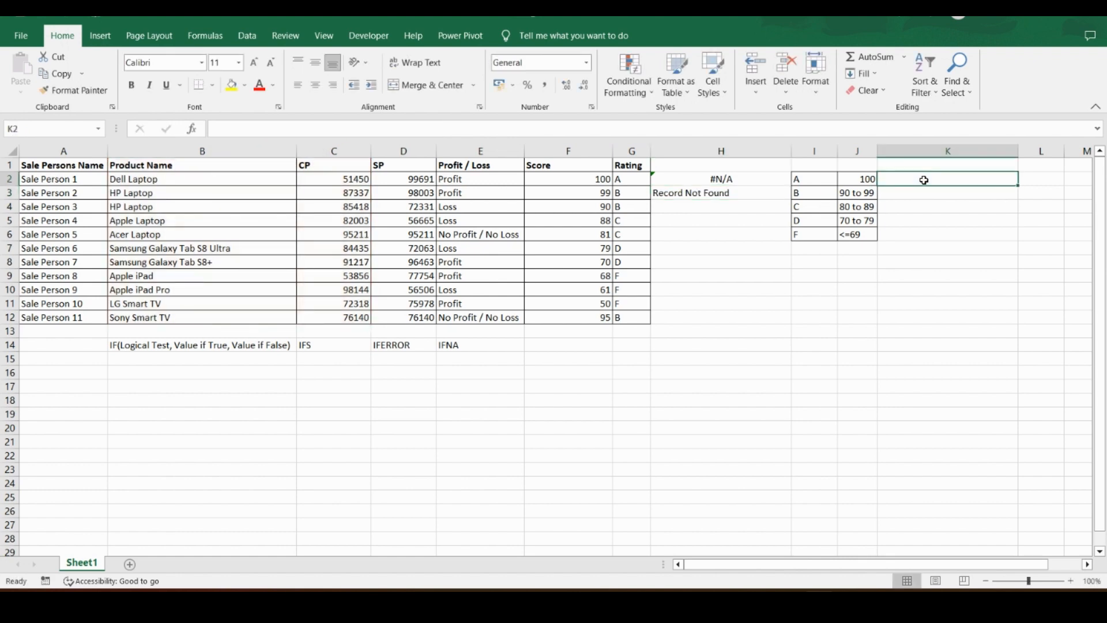
pyautogui.write('Laptop')
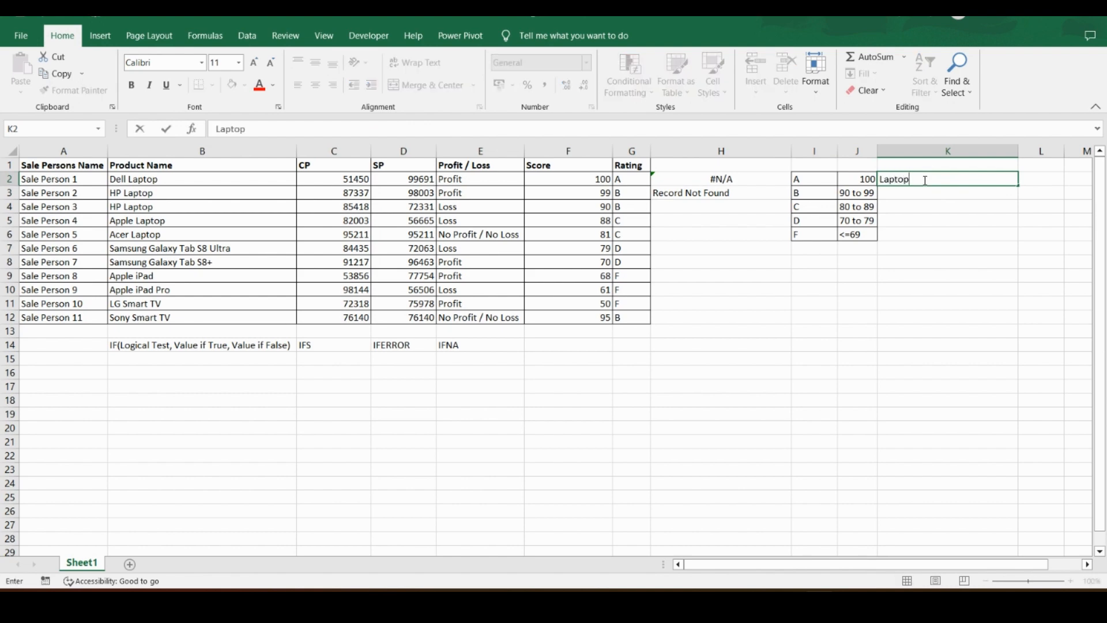
pyautogui.press('Return')
pyautogui.press('Up')
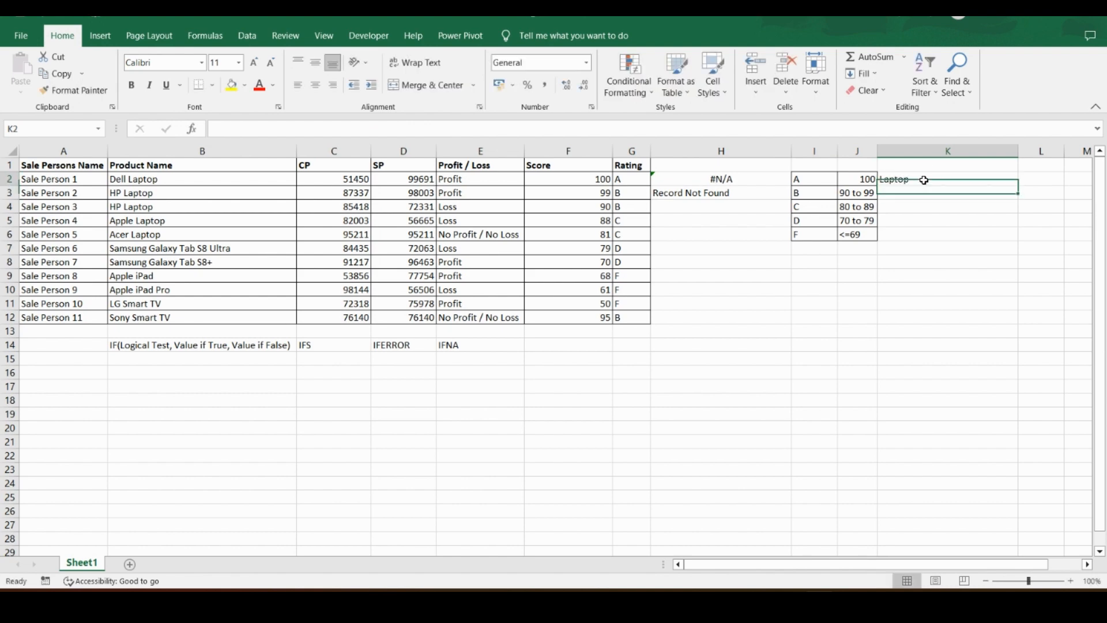
pyautogui.press('Left')
pyautogui.press('Left')
pyautogui.press('Left')
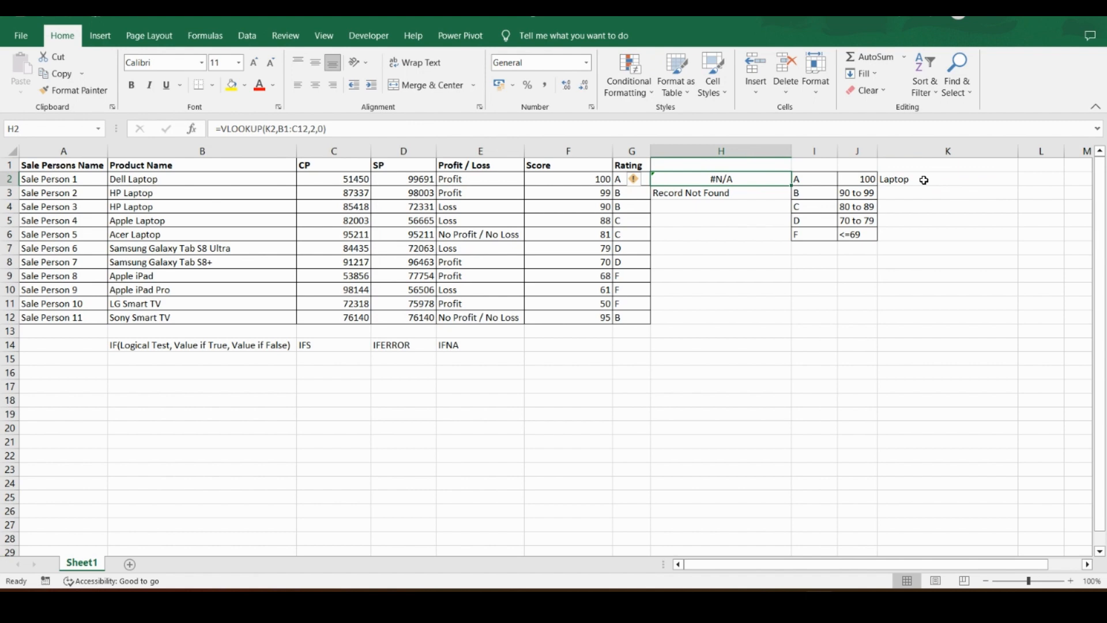
pyautogui.press('Right')
pyautogui.press('Right')
pyautogui.press('Right')
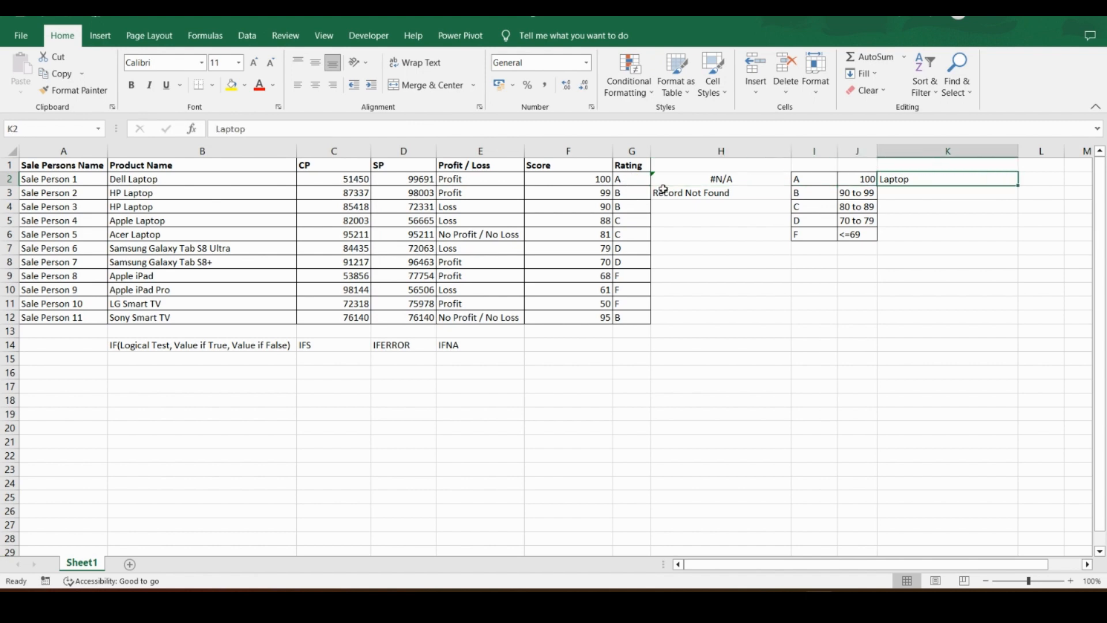
# Compare the plain VLOOKUP in H2 with the IFNA formula in H3, examining its VLOOKUP and "Record Not Found" arguments
pyautogui.moveTo(238, 167); pyautogui.dragTo(353, 317)
pyautogui.click(752, 185)
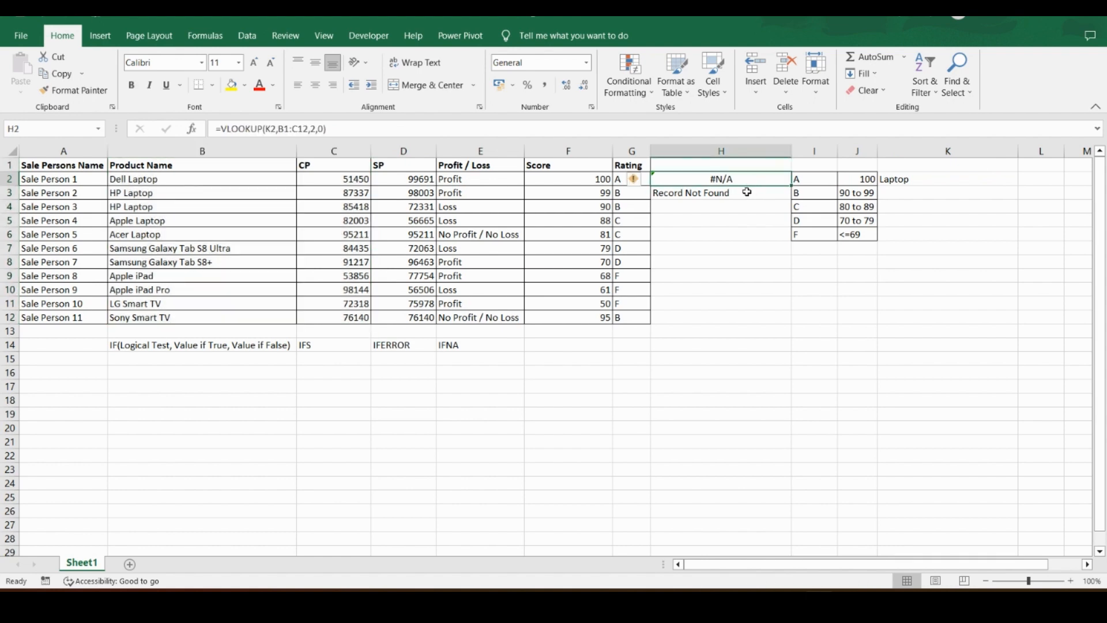
pyautogui.click(746, 194)
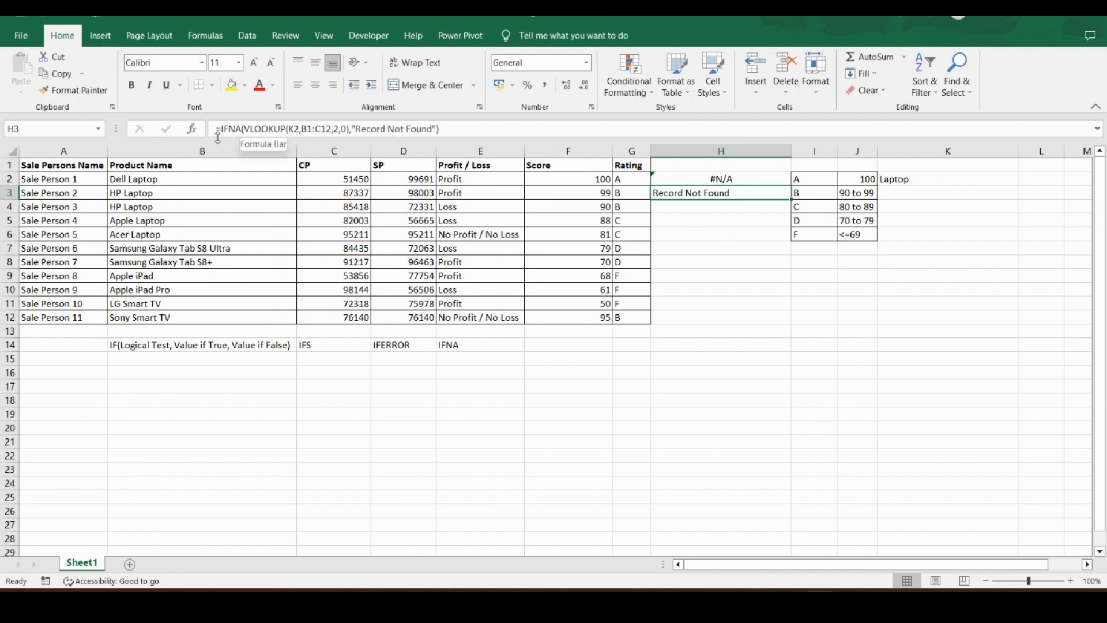
pyautogui.click(246, 128)
pyautogui.moveTo(254, 128); pyautogui.dragTo(349, 129)
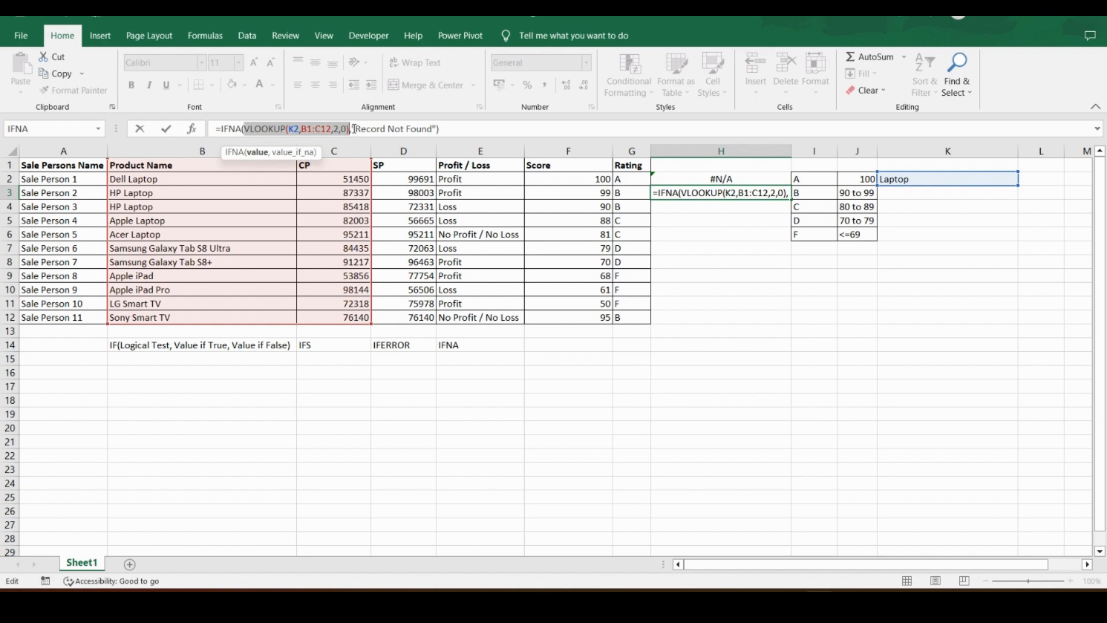
pyautogui.moveTo(353, 129); pyautogui.dragTo(438, 128)
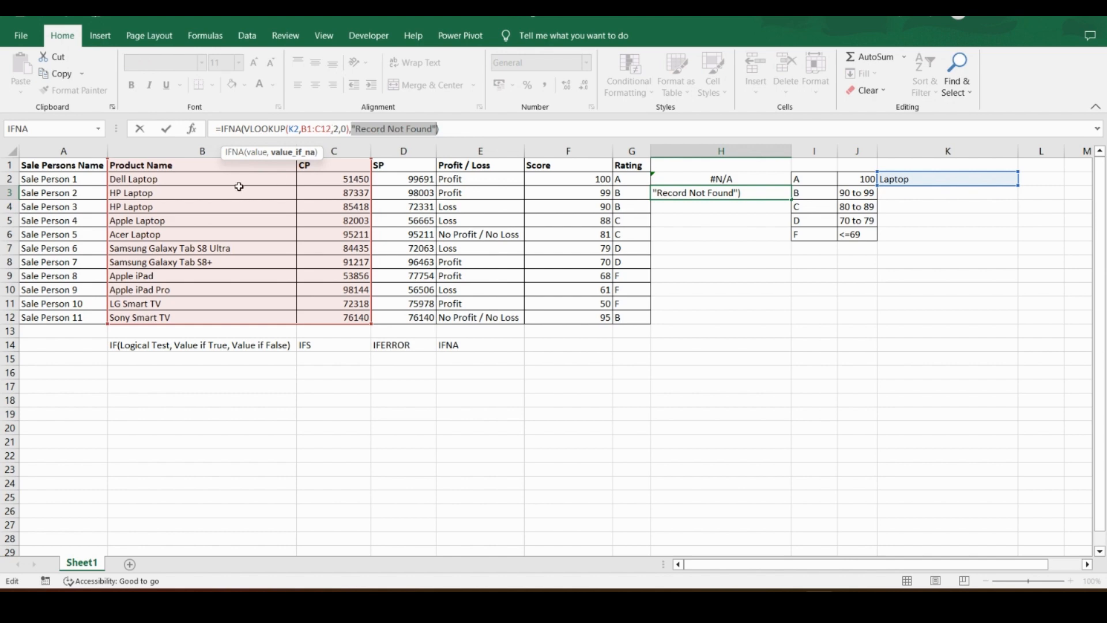
pyautogui.press('Escape')
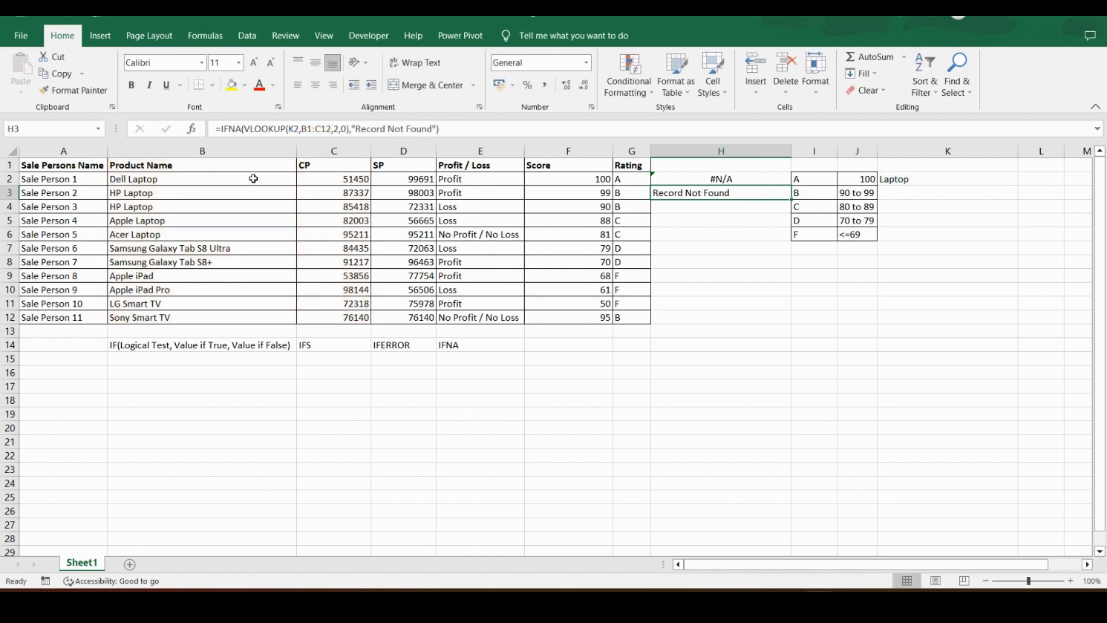
# Copy the product name Dell Laptop from B2 into the lookup cell K2
pyautogui.click(253, 178)
pyautogui.hotkey('ctrl', 'c')
pyautogui.click(911, 181)
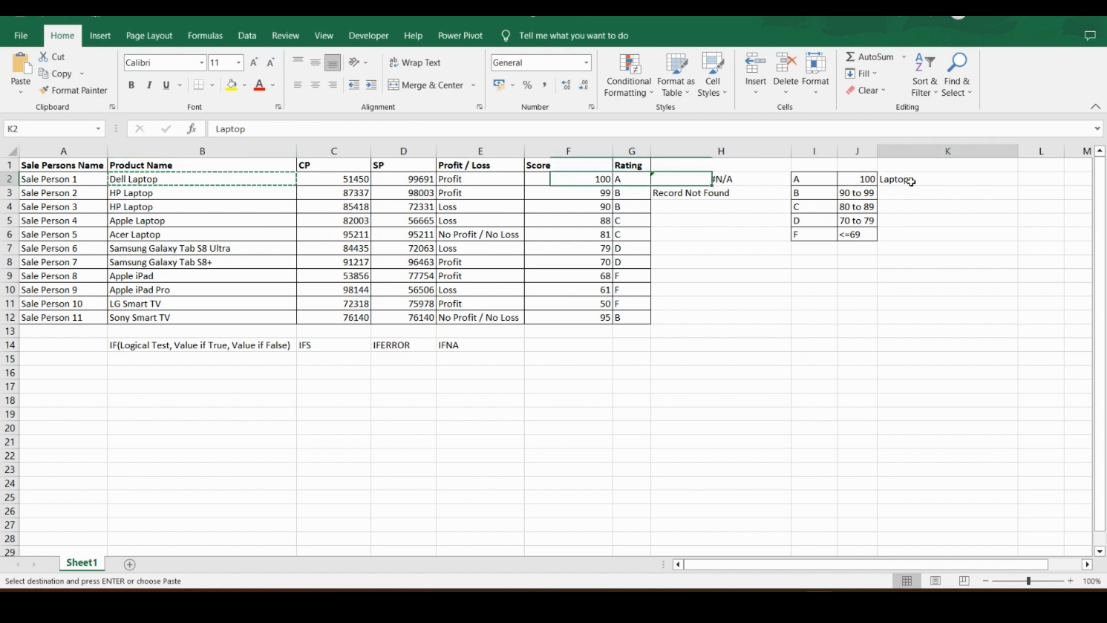
pyautogui.hotkey('ctrl', 'v')
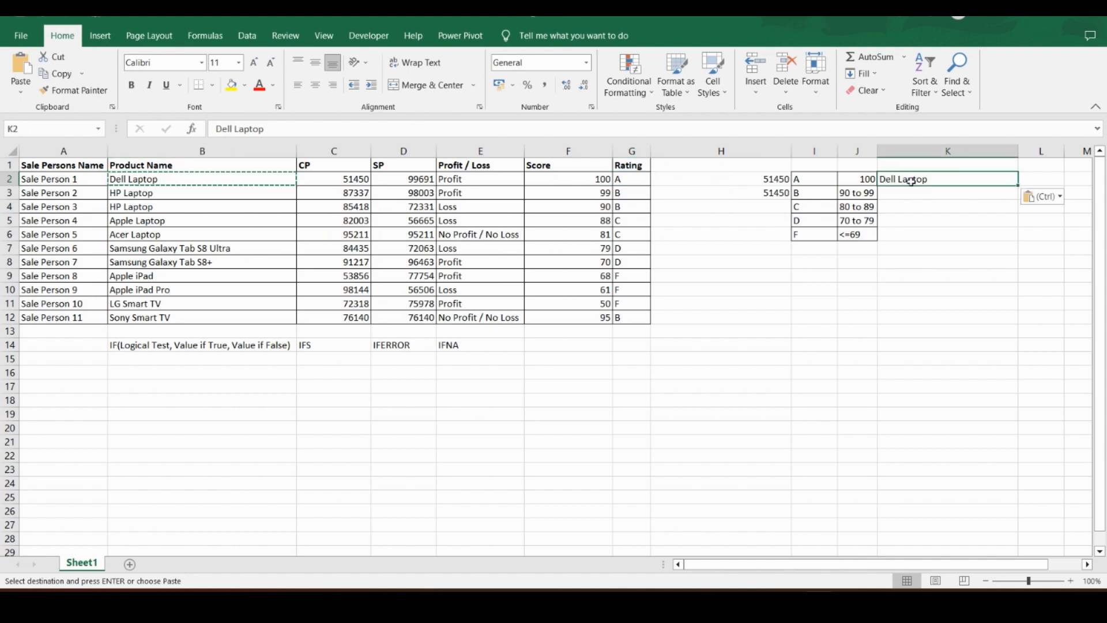
# Check the plain VLOOKUP cell H2 against the Dell Laptop lookup value in K2
pyautogui.press('Left')
pyautogui.press('Left')
pyautogui.press('Left')
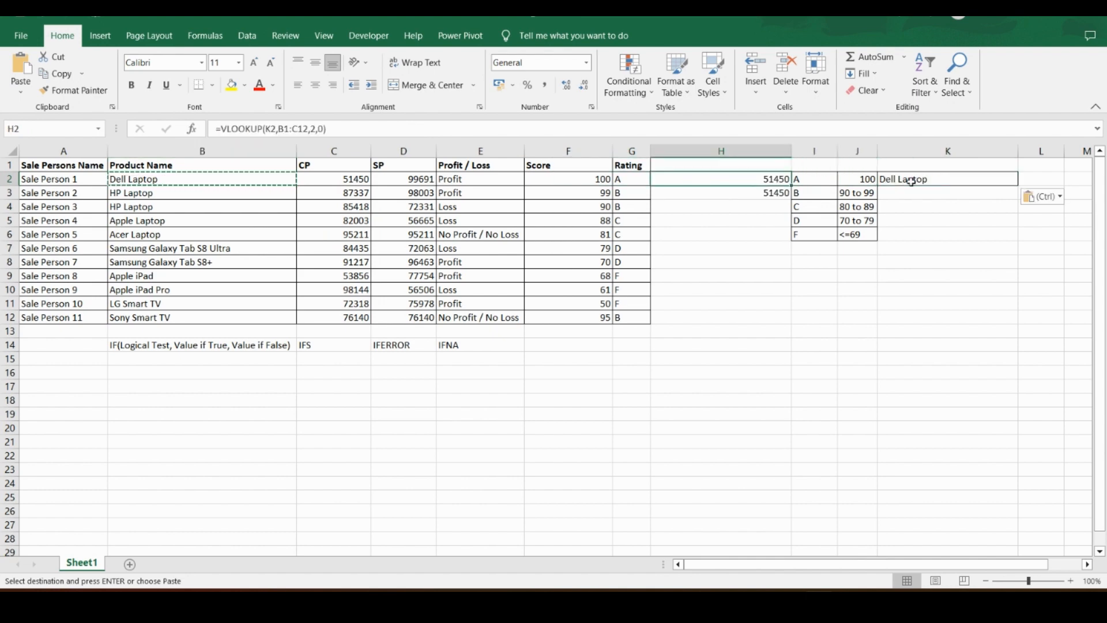
pyautogui.press('Right')
pyautogui.press('Right')
pyautogui.press('Right')
pyautogui.press('Left')
pyautogui.press('Left')
pyautogui.press('Left')
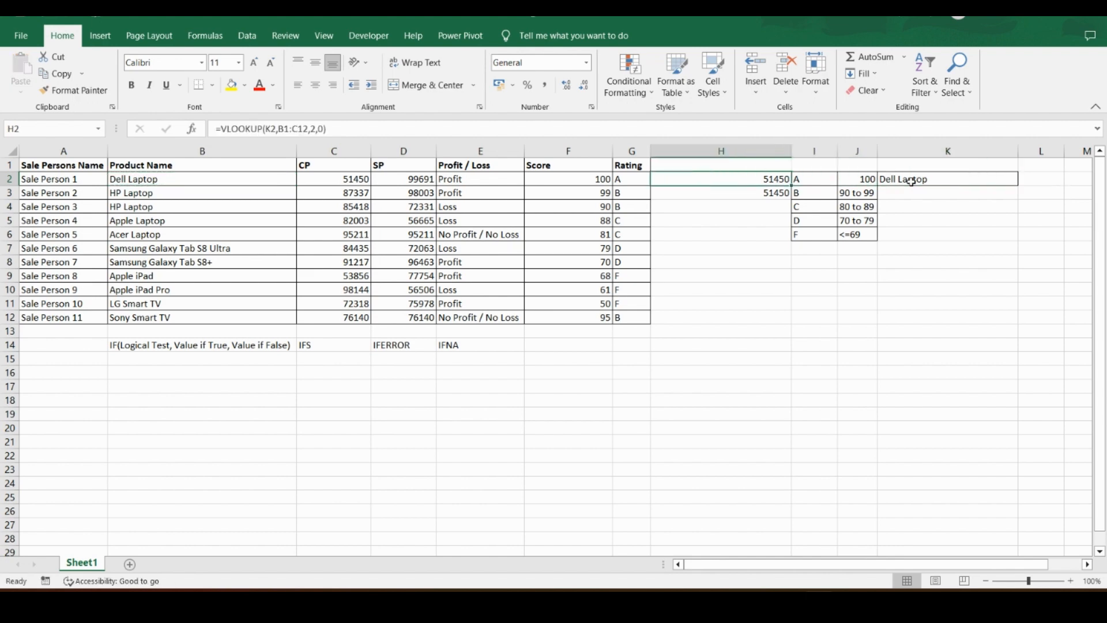
# Review the VLOOKUP value and the "Record Not Found" fallback in the IFNA formula in H3, leaving the formula as is
pyautogui.press('Down')
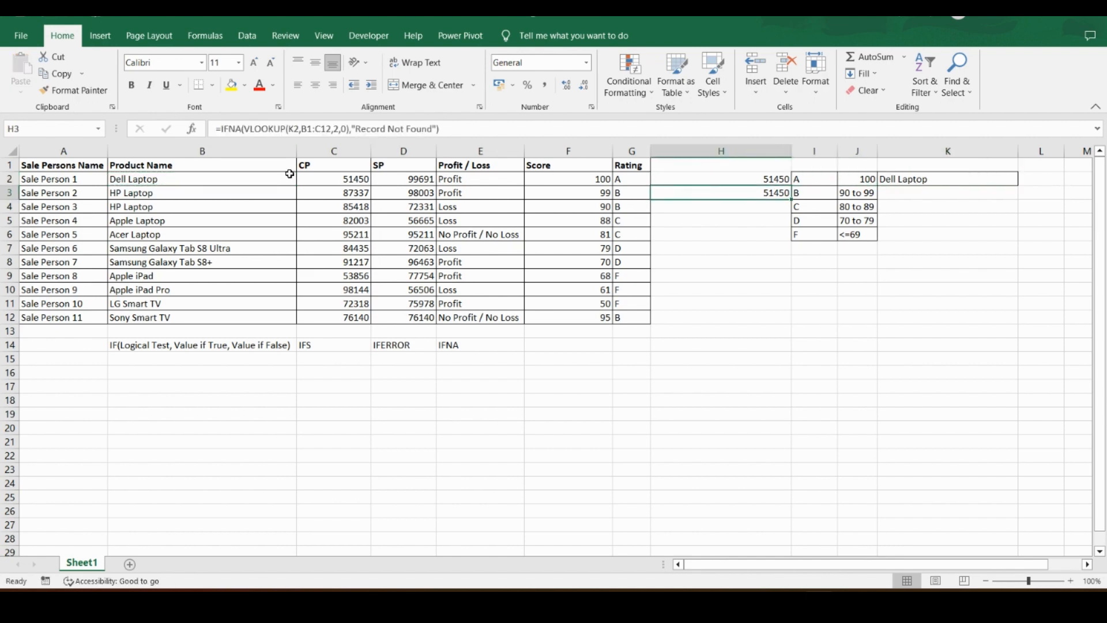
pyautogui.moveTo(244, 128); pyautogui.dragTo(350, 128)
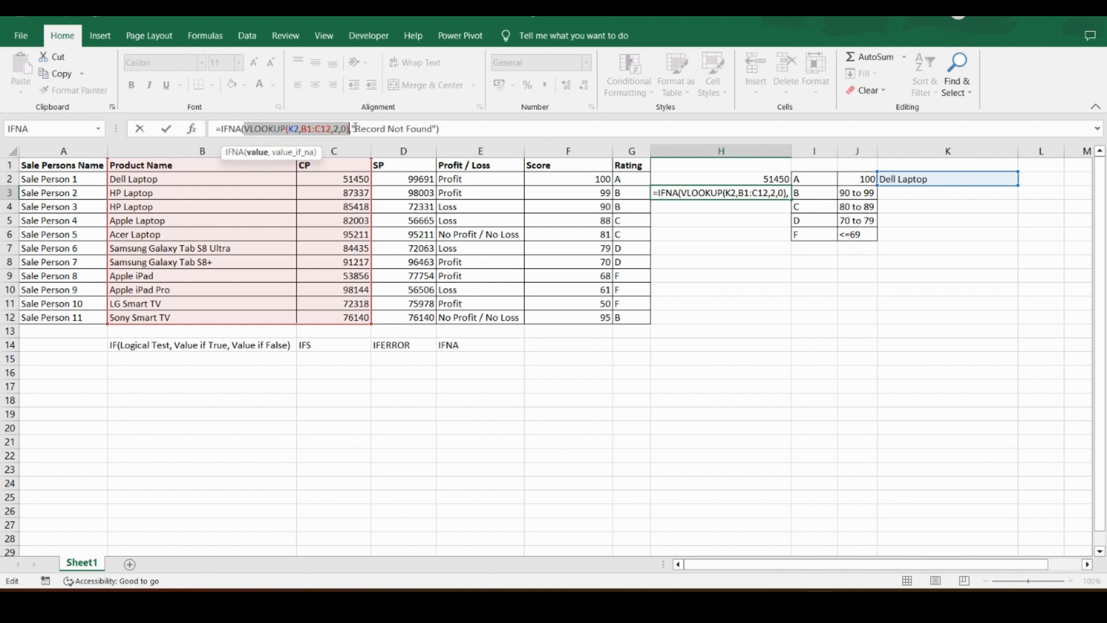
pyautogui.moveTo(350, 129); pyautogui.dragTo(440, 128)
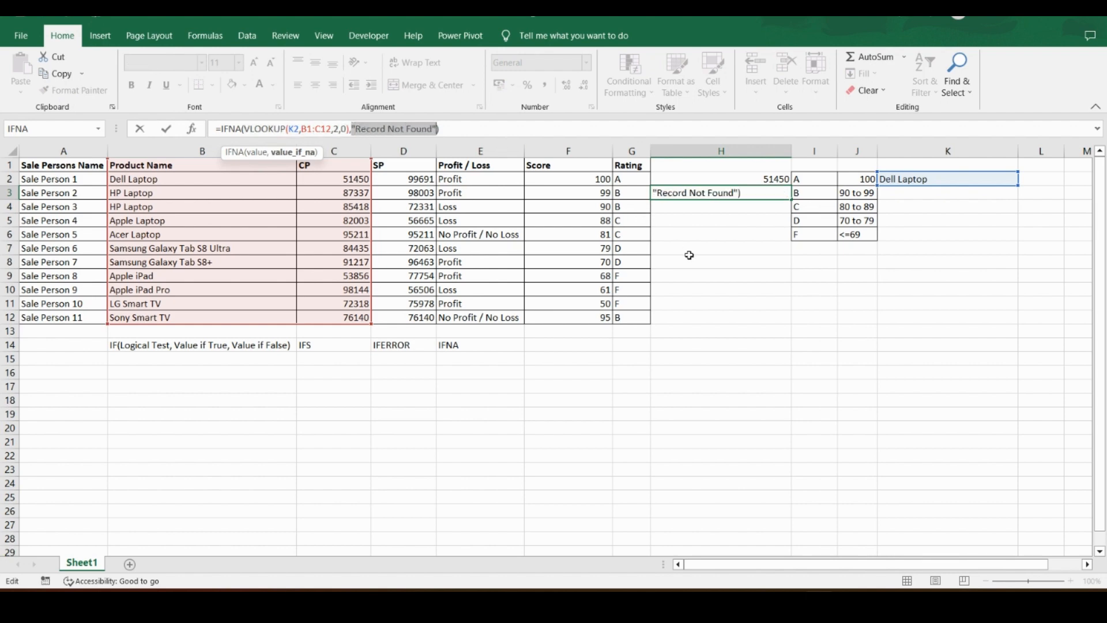
pyautogui.press('Return')
# Select the empty cell F14 beside the IFNA label in the row of function names
pyautogui.click(483, 341)
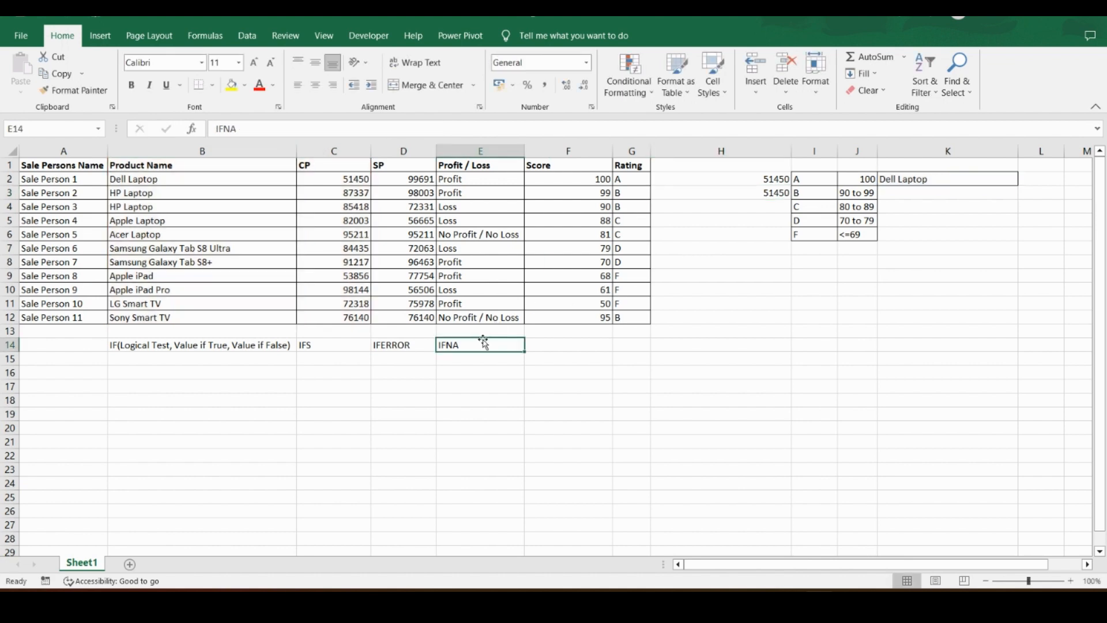
pyautogui.press('Right')
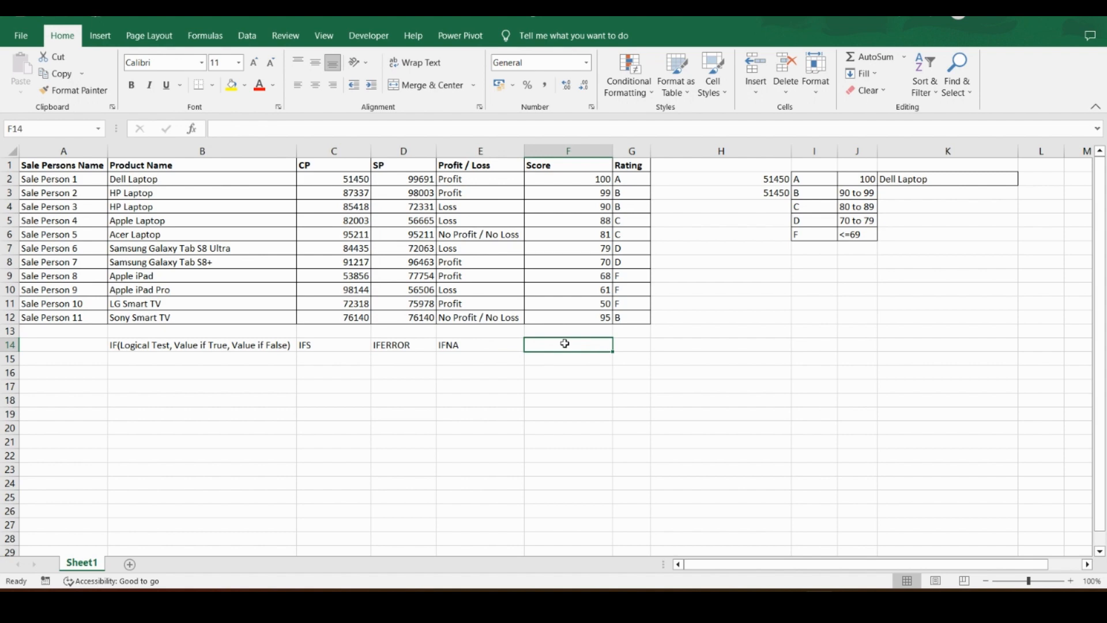